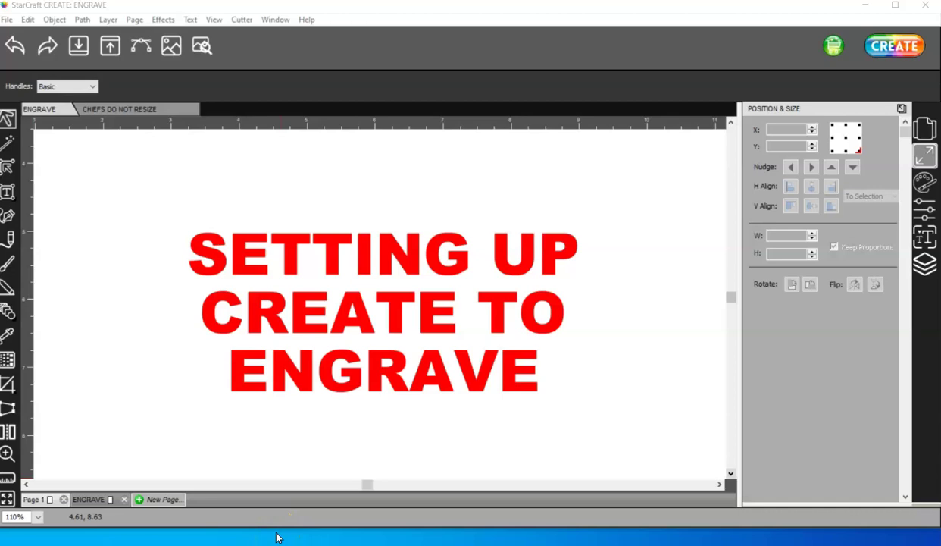
# Step: Open the 143VINYL website from the bookmark and browse to its Blanks > Acrylics menu
pyautogui.click(384, 447)
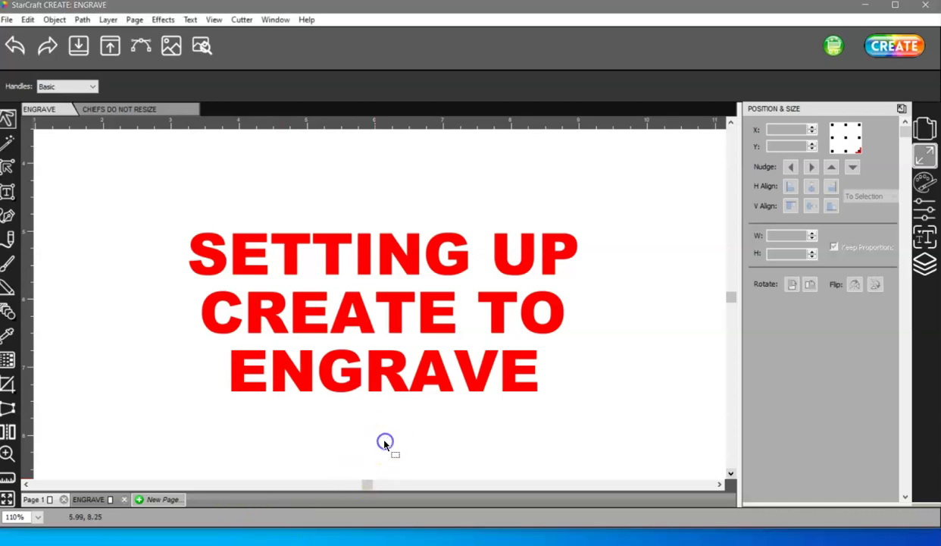
pyautogui.scroll(-5, 383, 356)
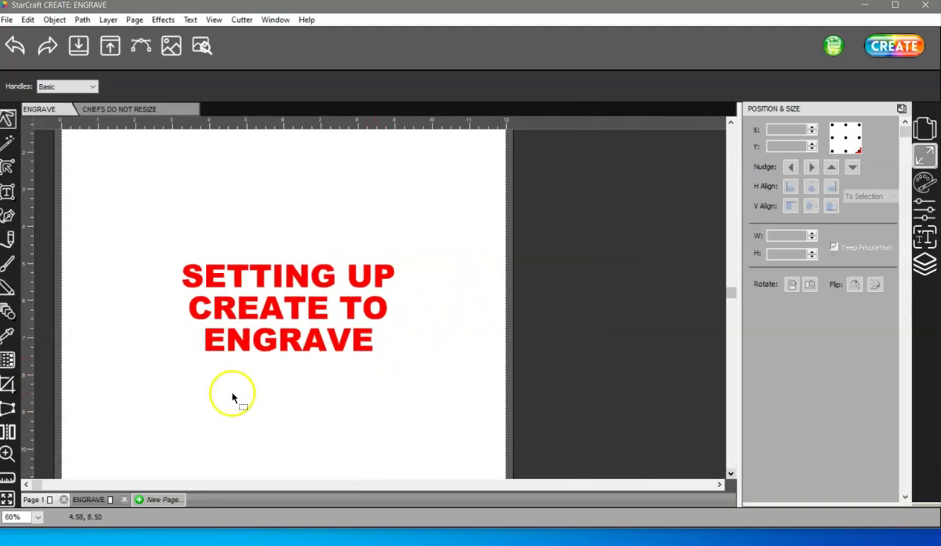
pyautogui.moveTo(79, 542)
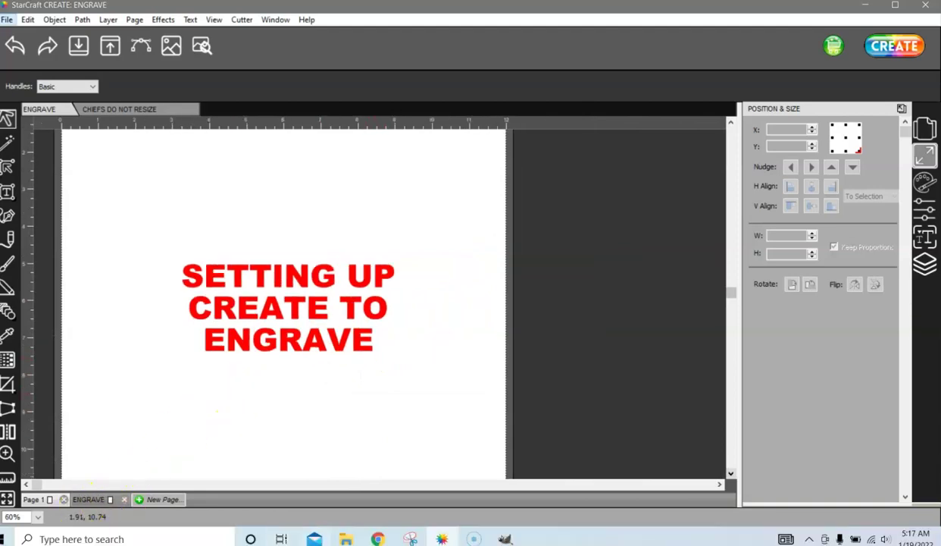
pyautogui.moveTo(443, 537)
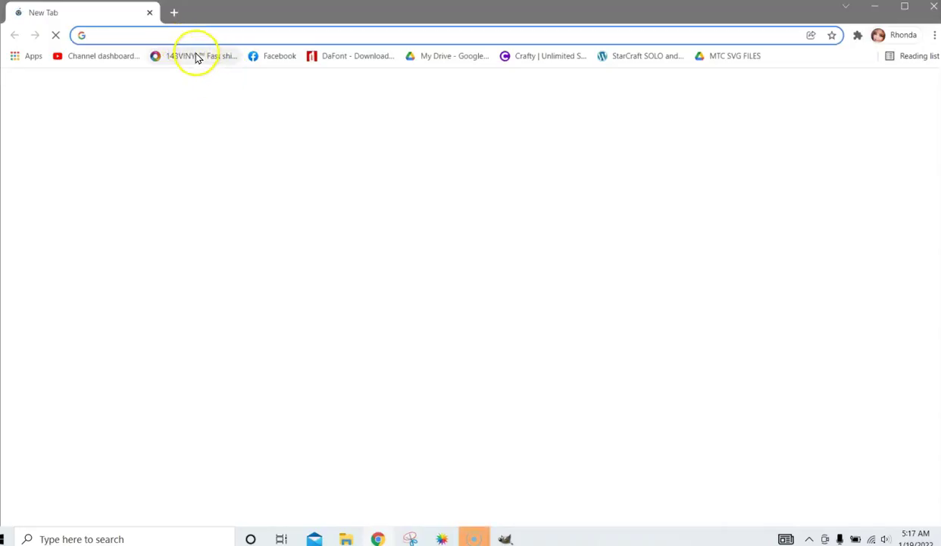
pyautogui.click(196, 57)
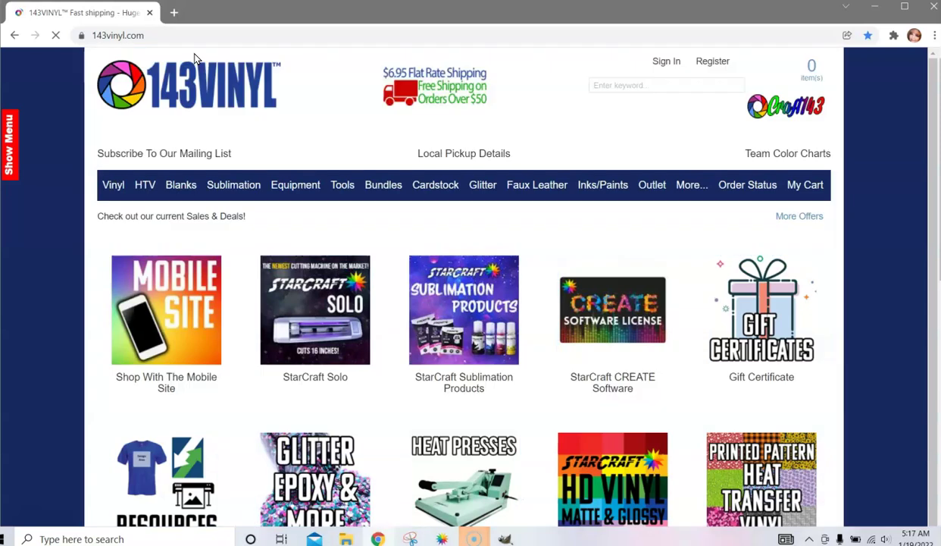
pyautogui.moveTo(180, 185)
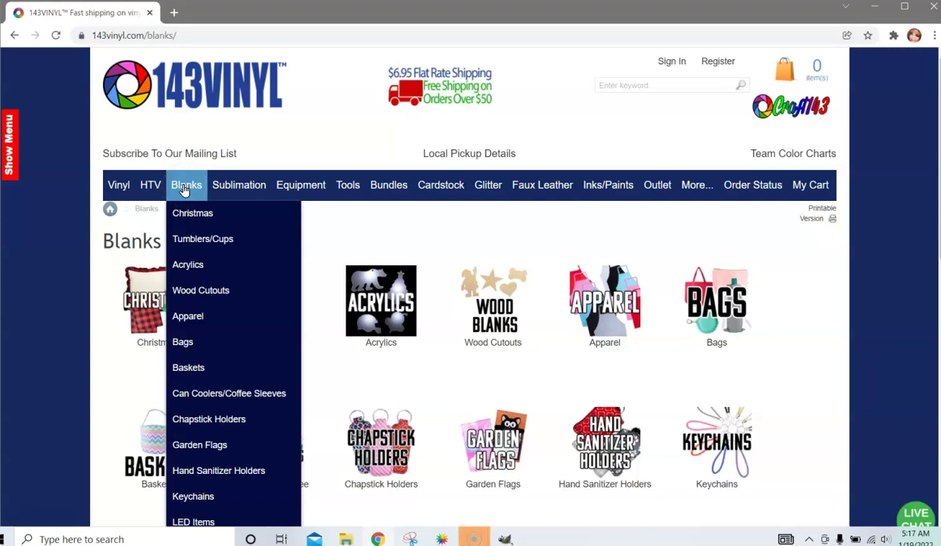
pyautogui.moveTo(196, 265)
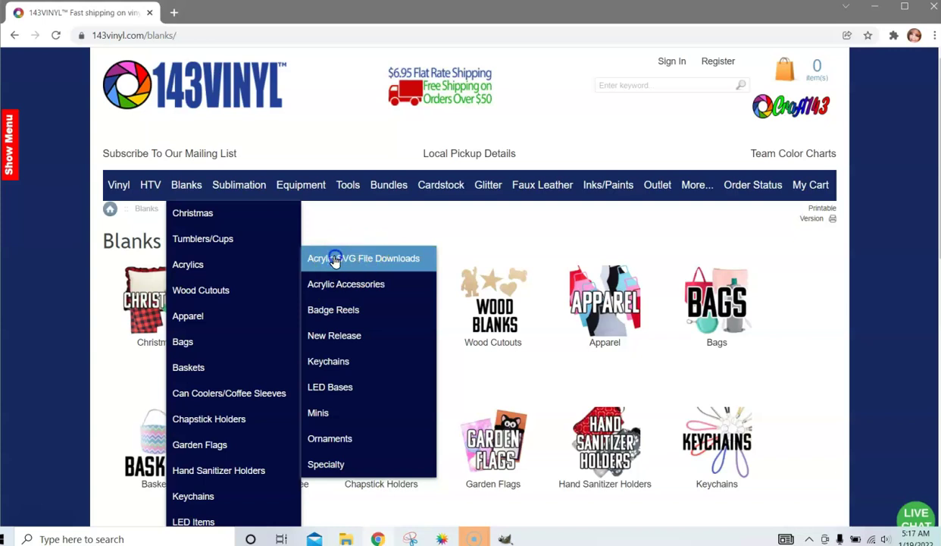
# Step: Open the Acrylic SVG File Downloads page and scroll to the LED blank links
pyautogui.click(337, 259)
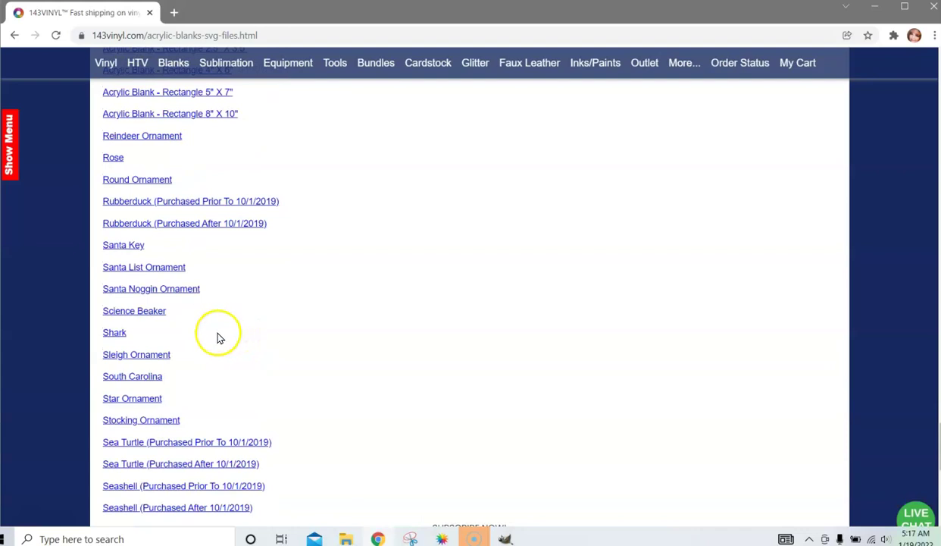
pyautogui.scroll(5, 228, 333)
pyautogui.scroll(5, 254, 327)
pyautogui.scroll(8, 257, 325)
pyautogui.scroll(5, 284, 303)
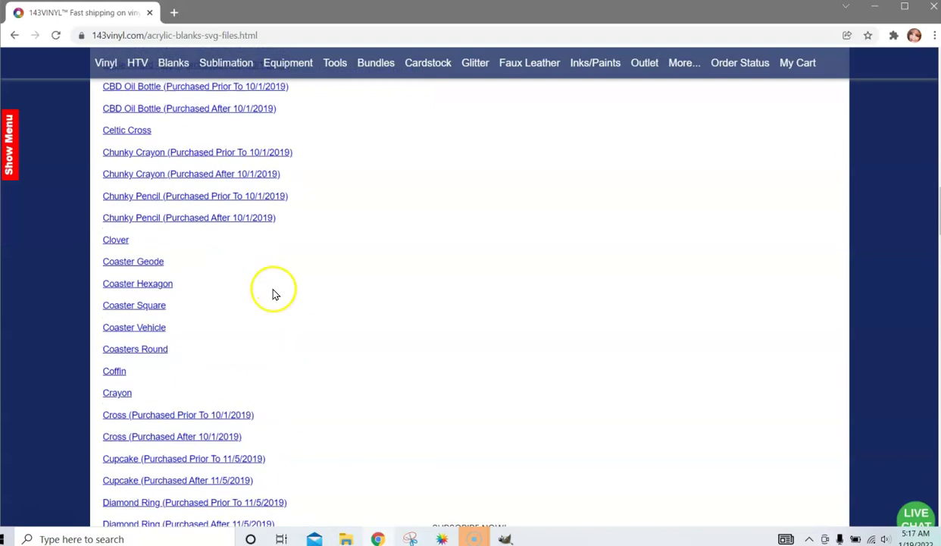
pyautogui.scroll(8, 275, 288)
pyautogui.scroll(5, 287, 288)
pyautogui.scroll(7, 284, 288)
pyautogui.scroll(-5, 292, 277)
pyautogui.scroll(3, 287, 295)
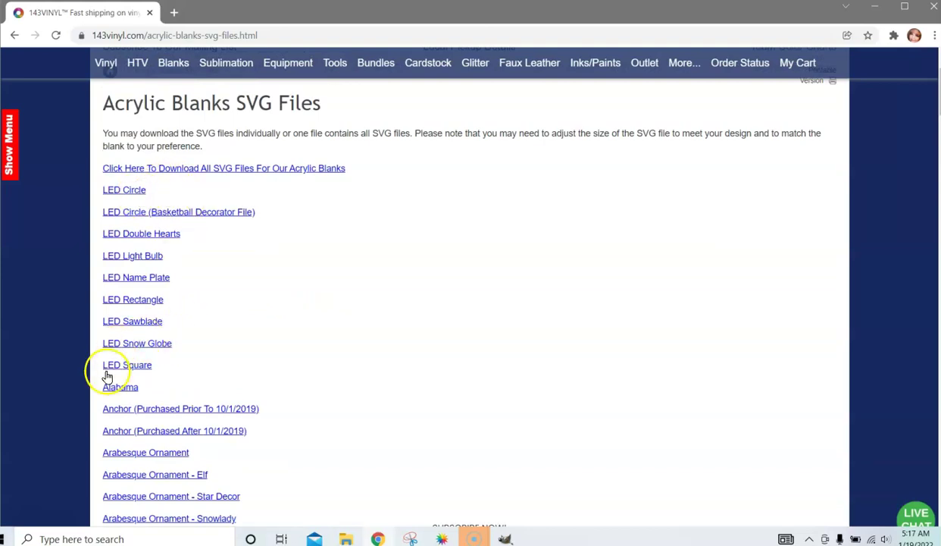
# Step: Cancel the LED Square template download and open the Square LED Bases product page with its 6.5 × 7 in size
pyautogui.click(140, 367)
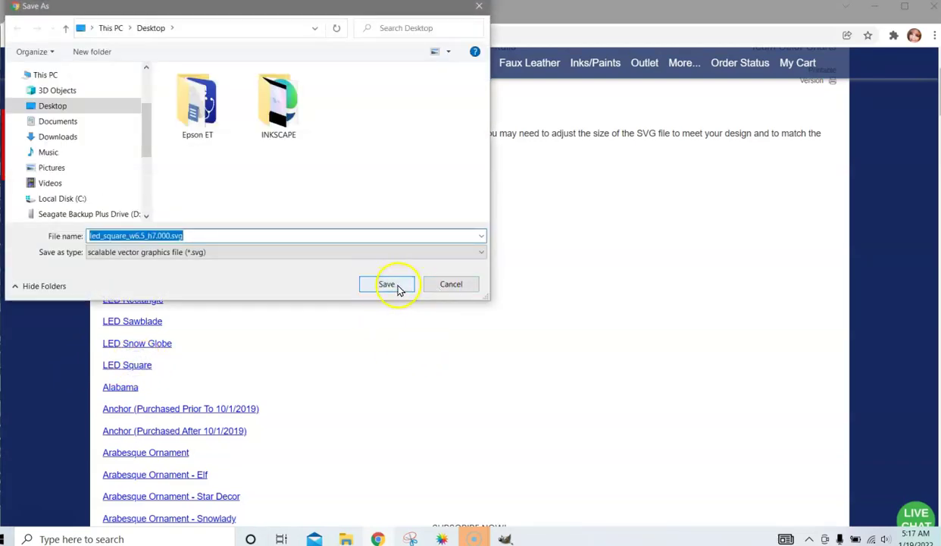
pyautogui.click(448, 284)
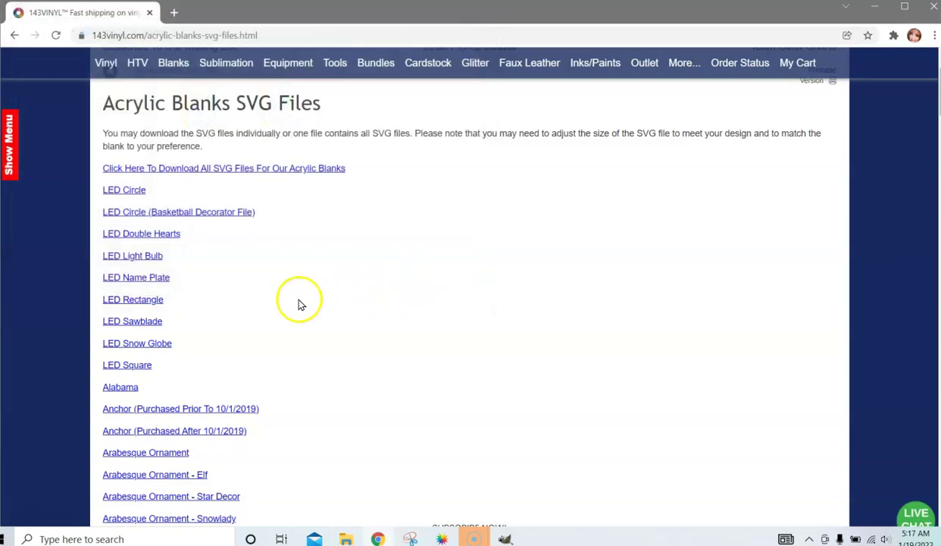
pyautogui.moveTo(168, 73)
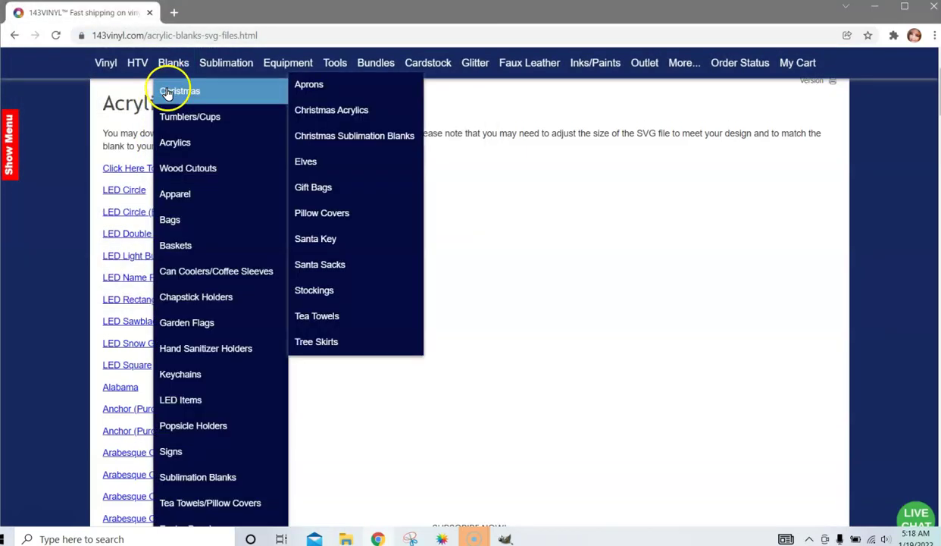
pyautogui.moveTo(193, 140)
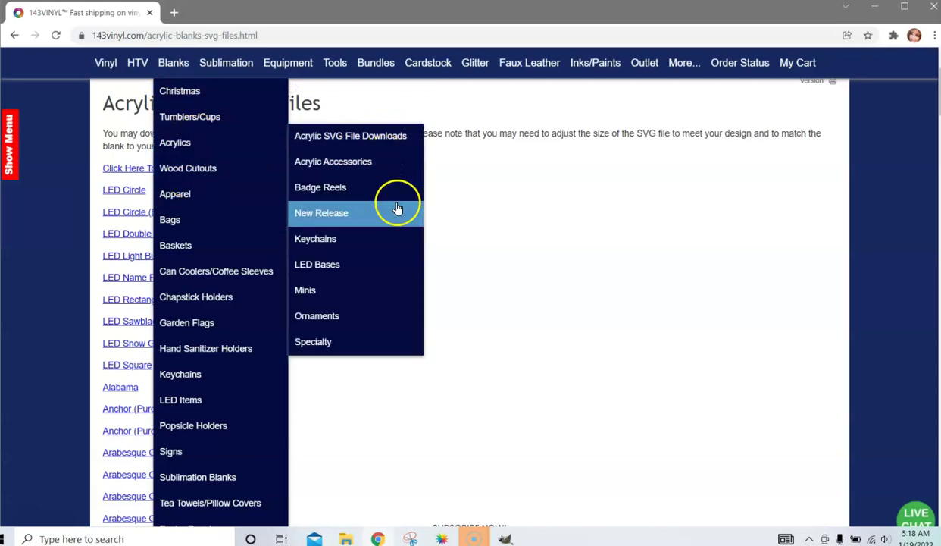
pyautogui.click(356, 263)
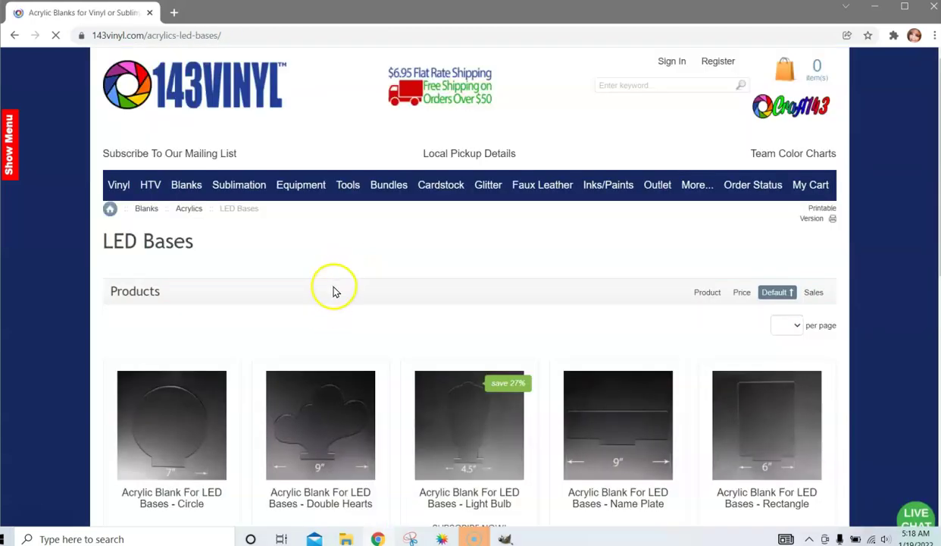
pyautogui.scroll(-10, 332, 292)
pyautogui.scroll(2, 332, 295)
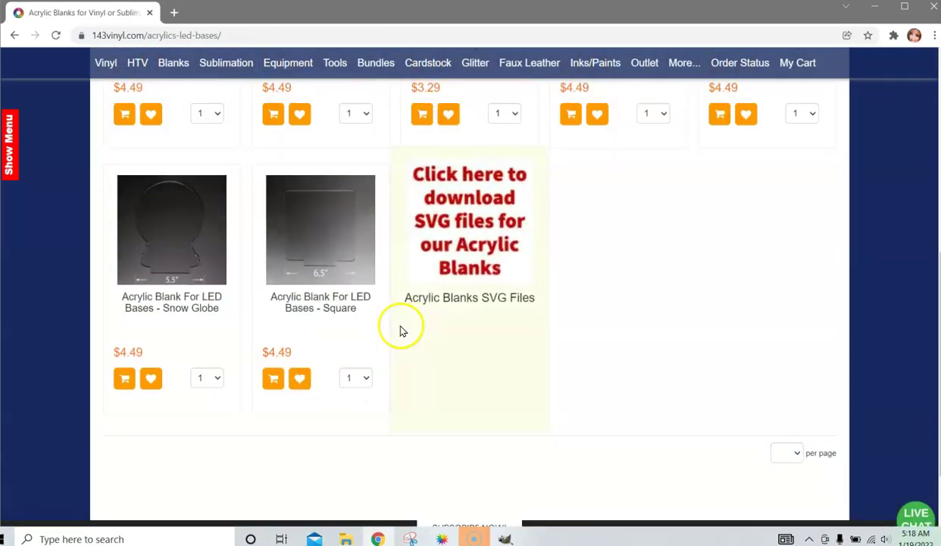
pyautogui.click(282, 269)
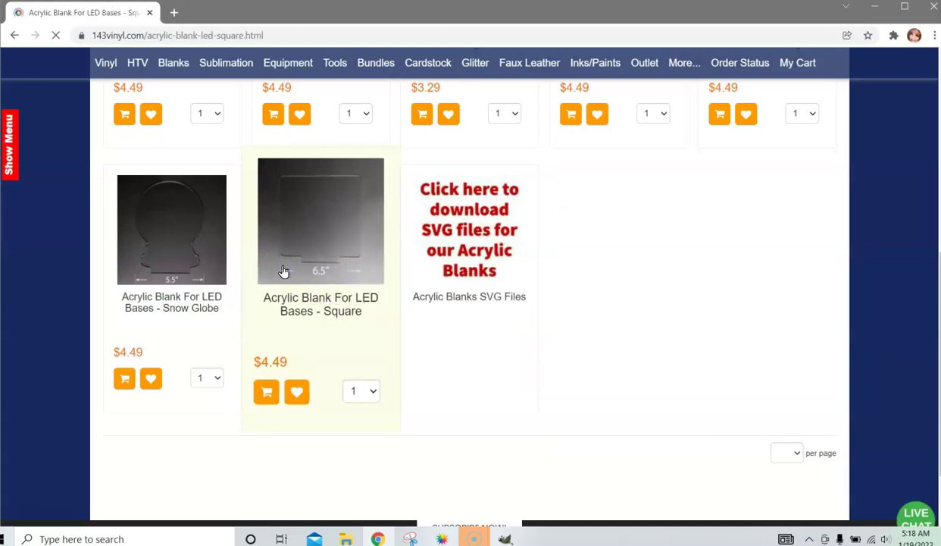
pyautogui.scroll(-6, 387, 299)
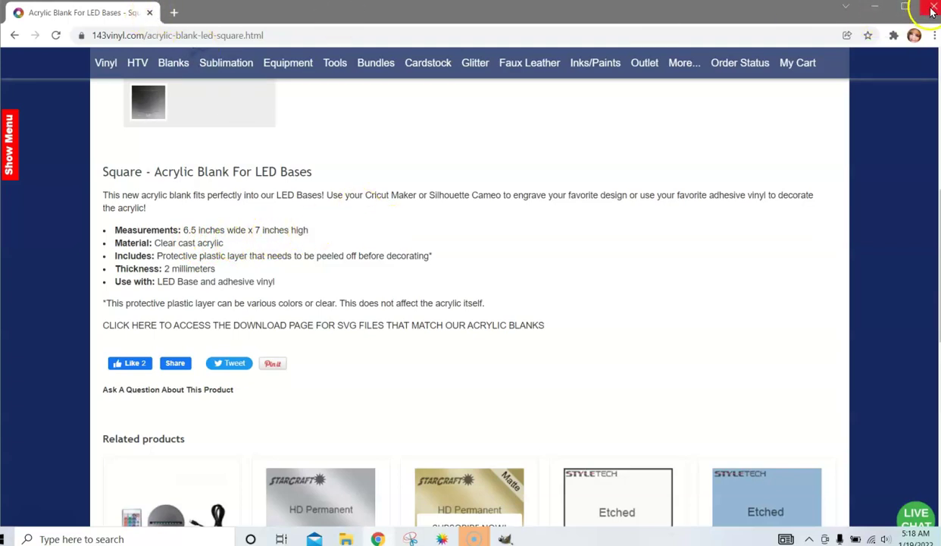
# Step: Return to CREATE's ENGRAVE page and select the Classy Lady design to view its Draw line style
pyautogui.click(875, 11)
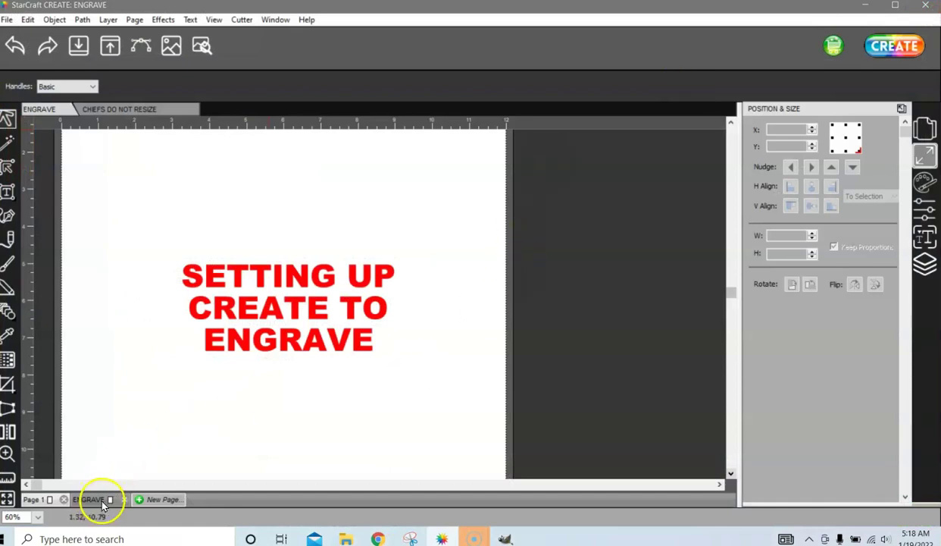
pyautogui.click(97, 499)
pyautogui.click(327, 353)
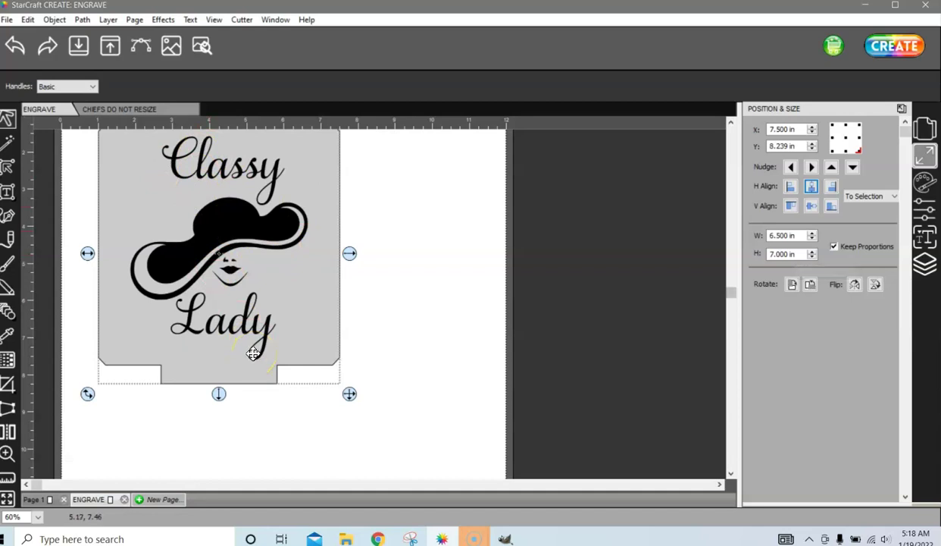
pyautogui.click(451, 297)
pyautogui.scroll(4, 374, 342)
pyautogui.moveTo(343, 445); pyautogui.dragTo(125, 148)
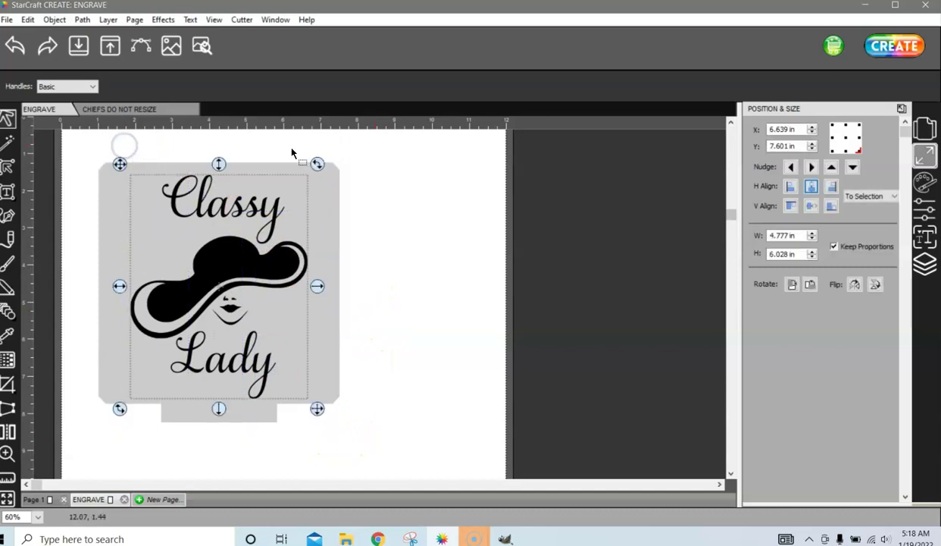
pyautogui.click(930, 209)
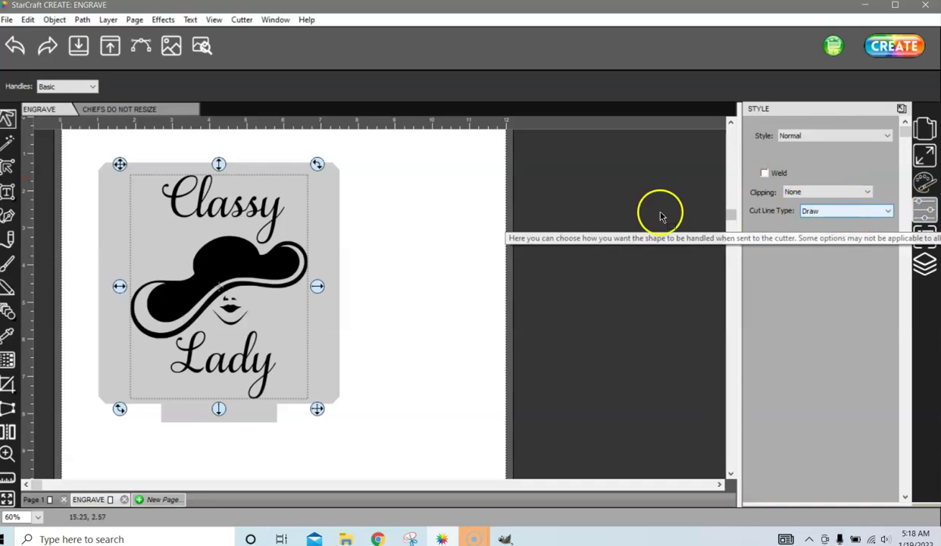
pyautogui.click(466, 218)
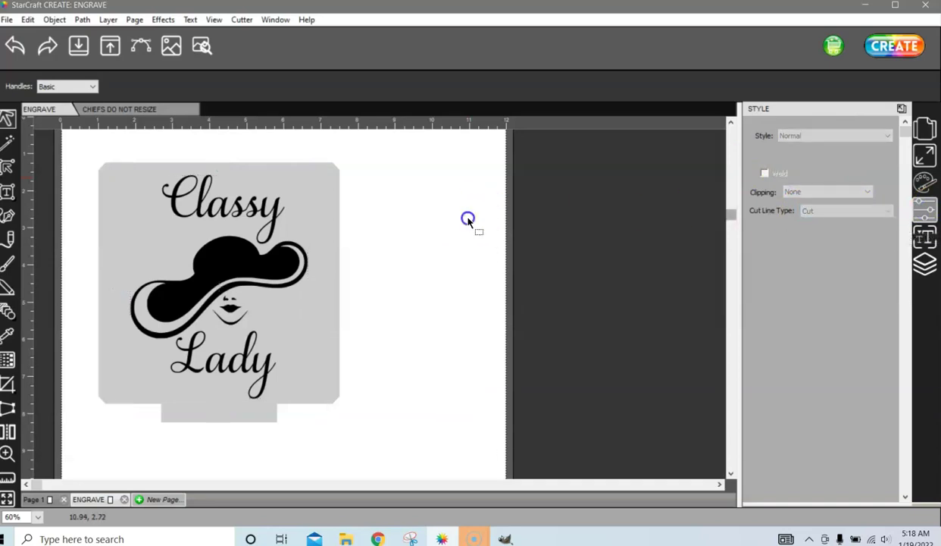
# Step: In Cut Settings choose the Pen holder and Draw draw lines, then cancel the dialog
pyautogui.click(896, 47)
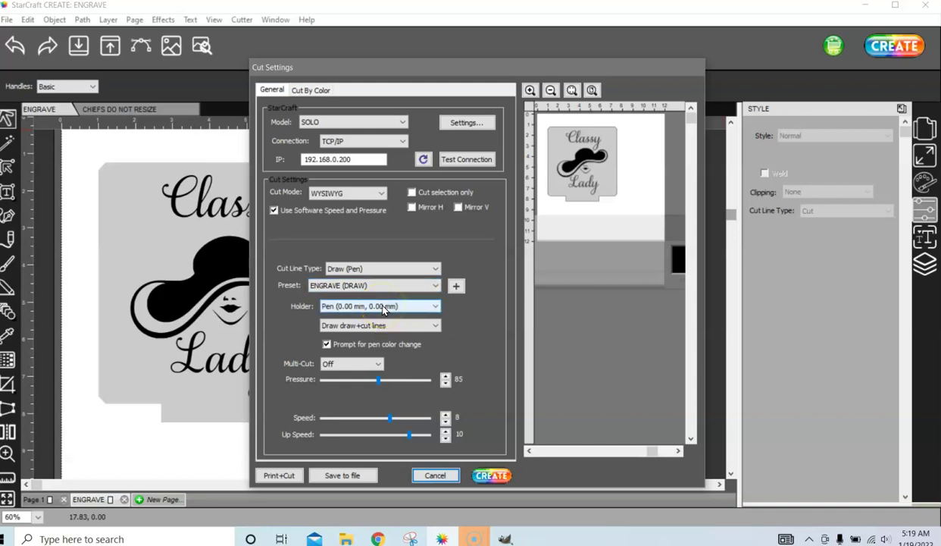
pyautogui.click(402, 306)
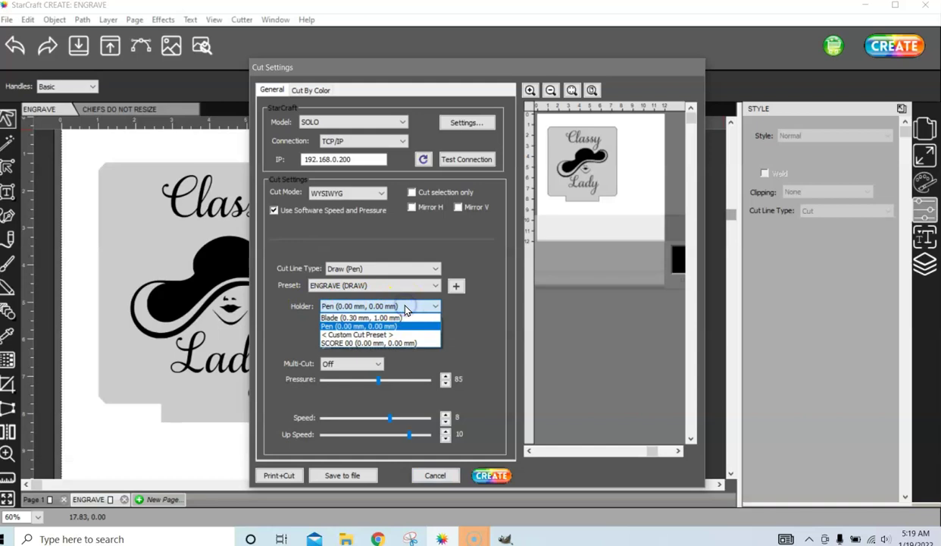
pyautogui.click(409, 327)
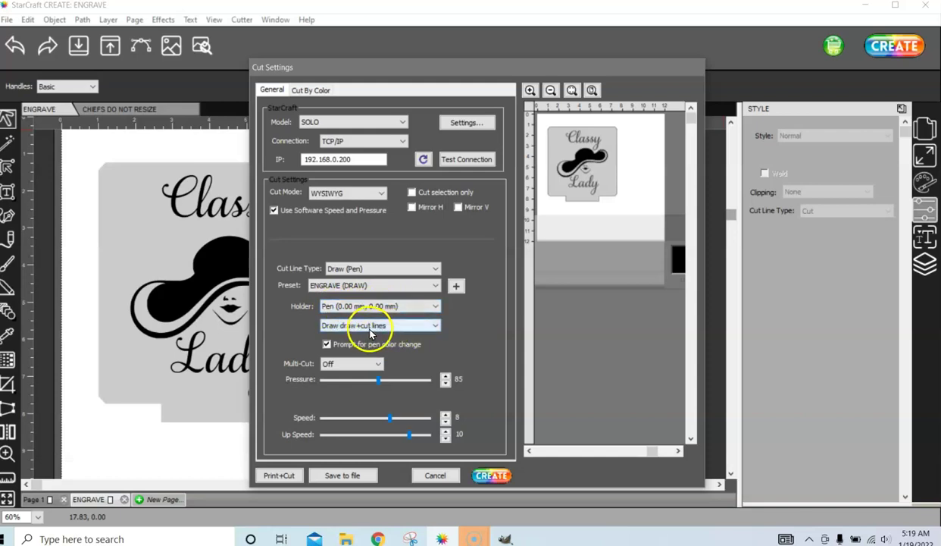
pyautogui.click(370, 325)
pyautogui.click(374, 337)
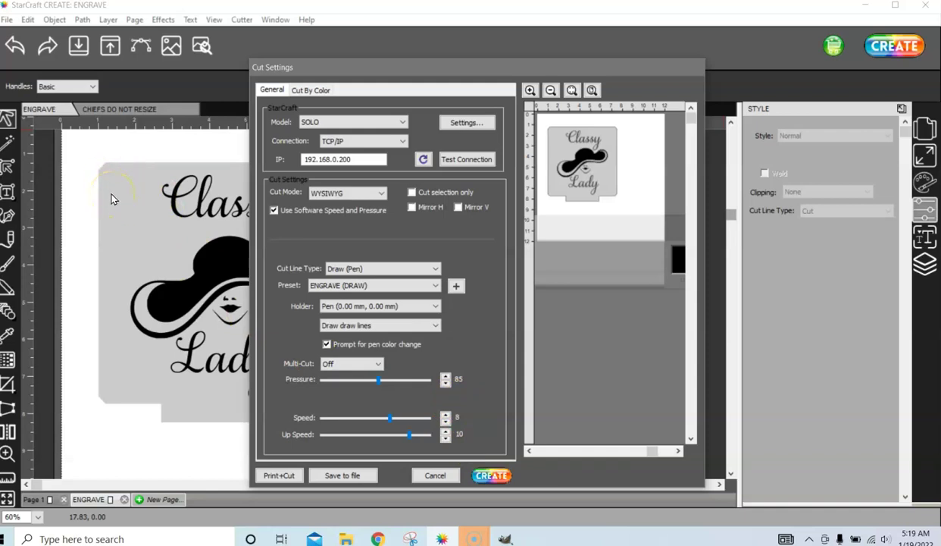
pyautogui.click(440, 475)
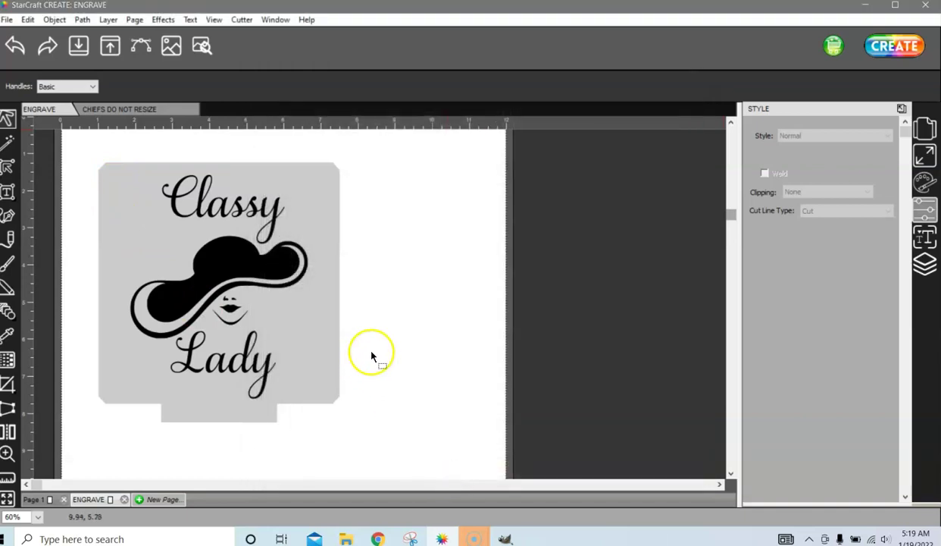
# Step: Expand the top design group in the Layers list and select its inner text group
pyautogui.click(924, 264)
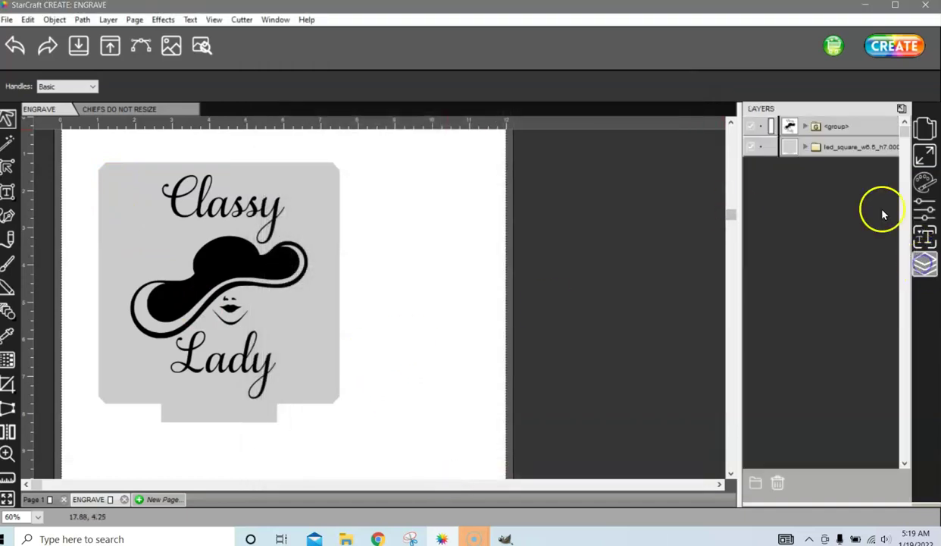
pyautogui.click(804, 127)
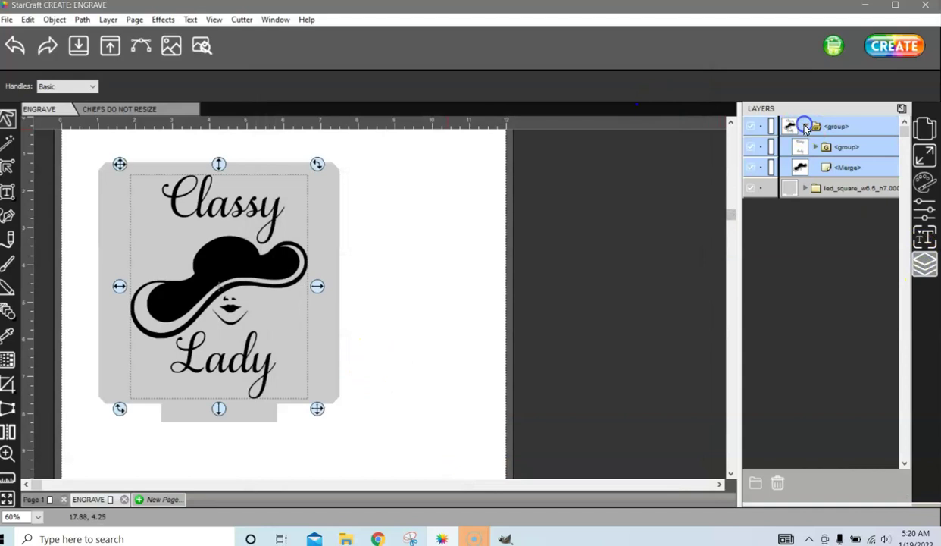
pyautogui.click(845, 147)
# Step: Zoom in on the Classy Lady lettering with Zoom tool marquees
pyautogui.click(7, 452)
pyautogui.moveTo(132, 149); pyautogui.dragTo(306, 394)
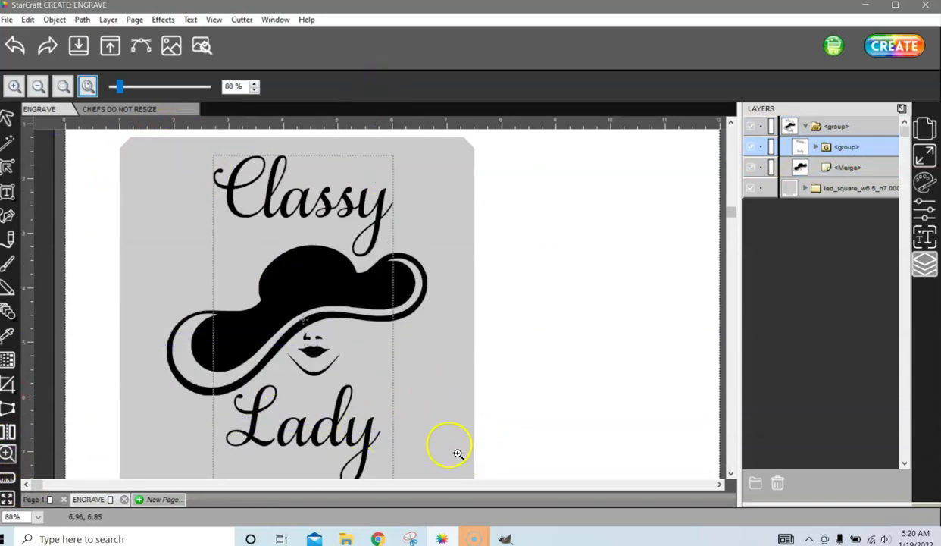
pyautogui.moveTo(443, 447); pyautogui.dragTo(180, 149)
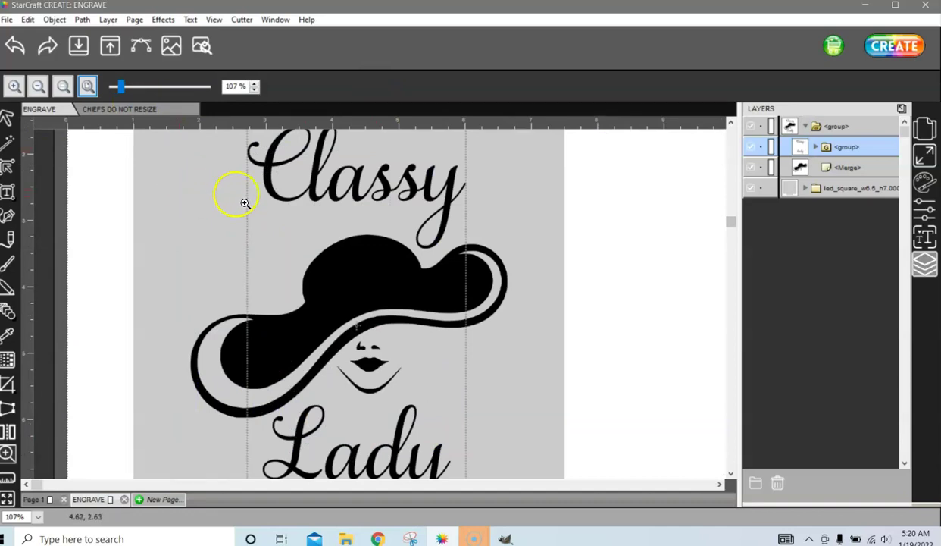
pyautogui.click(863, 147)
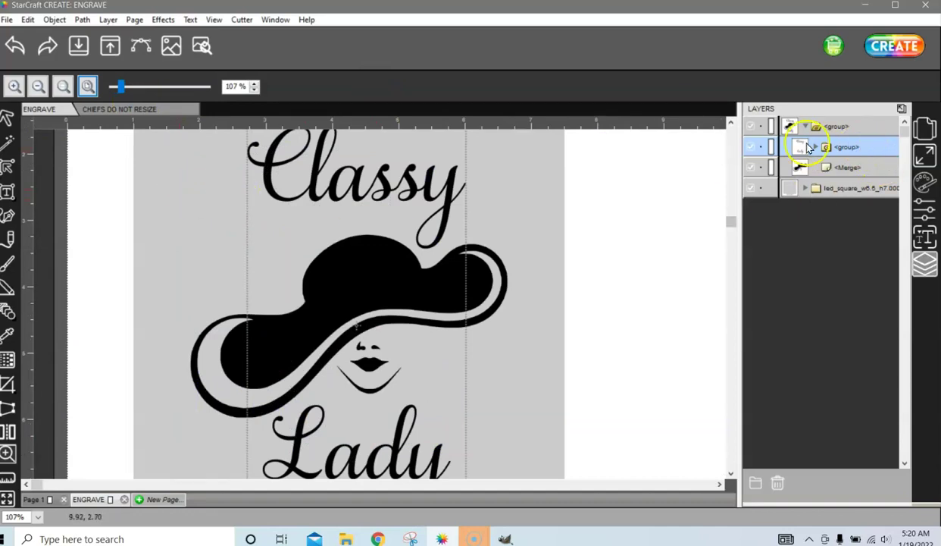
pyautogui.click(850, 148)
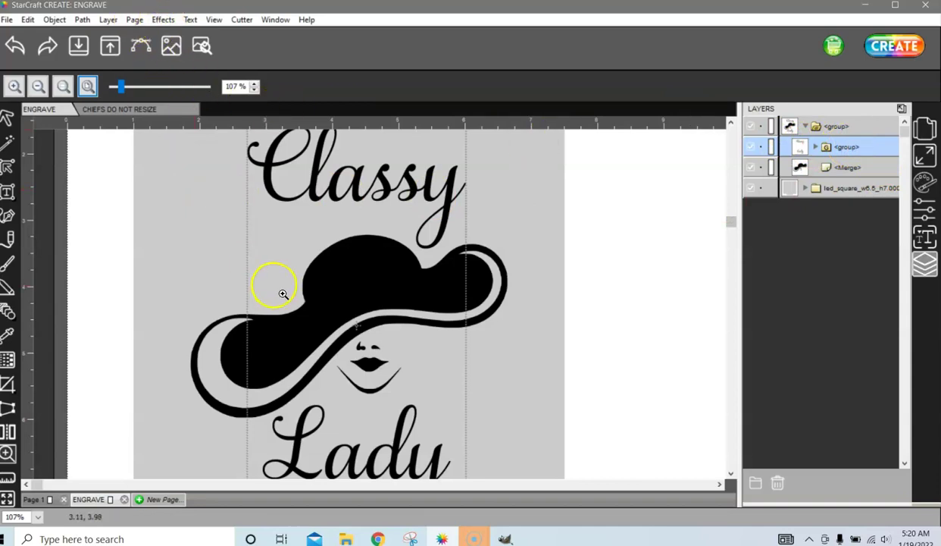
pyautogui.click(163, 19)
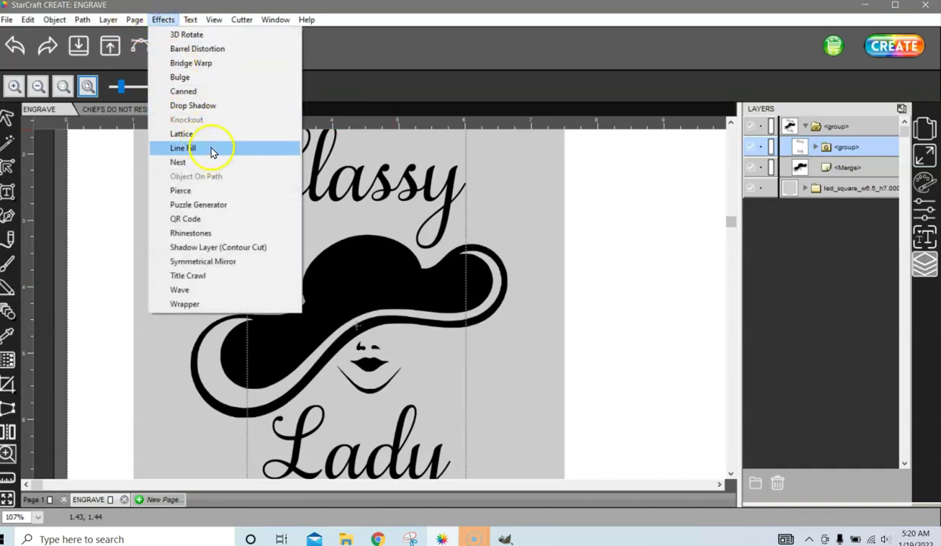
pyautogui.click(182, 148)
pyautogui.moveTo(421, 200); pyautogui.dragTo(618, 205)
pyautogui.click(640, 216)
pyautogui.click(593, 317)
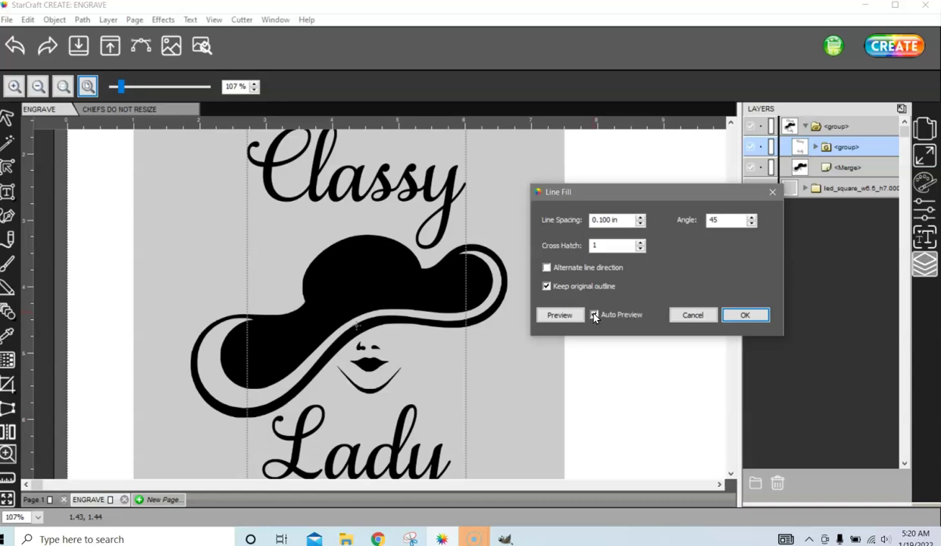
pyautogui.click(640, 223)
pyautogui.click(641, 217)
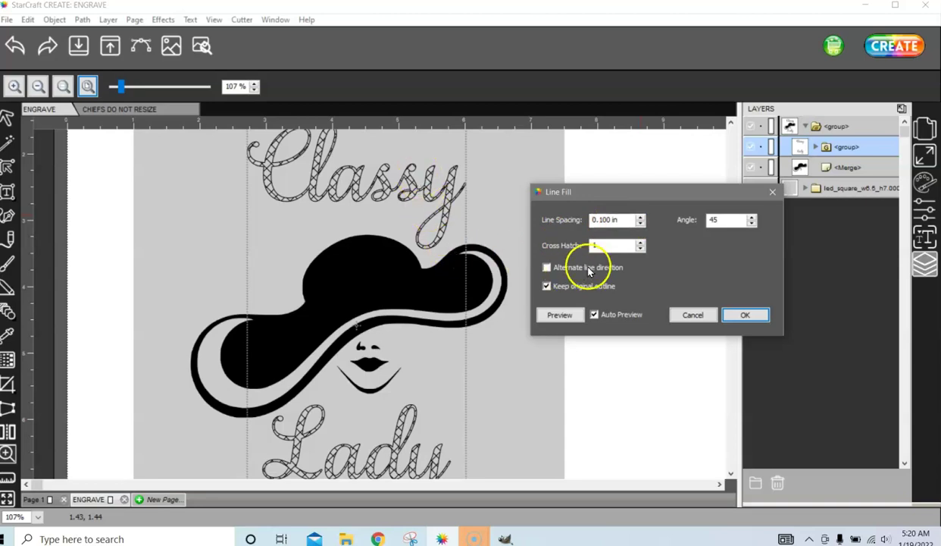
pyautogui.click(640, 248)
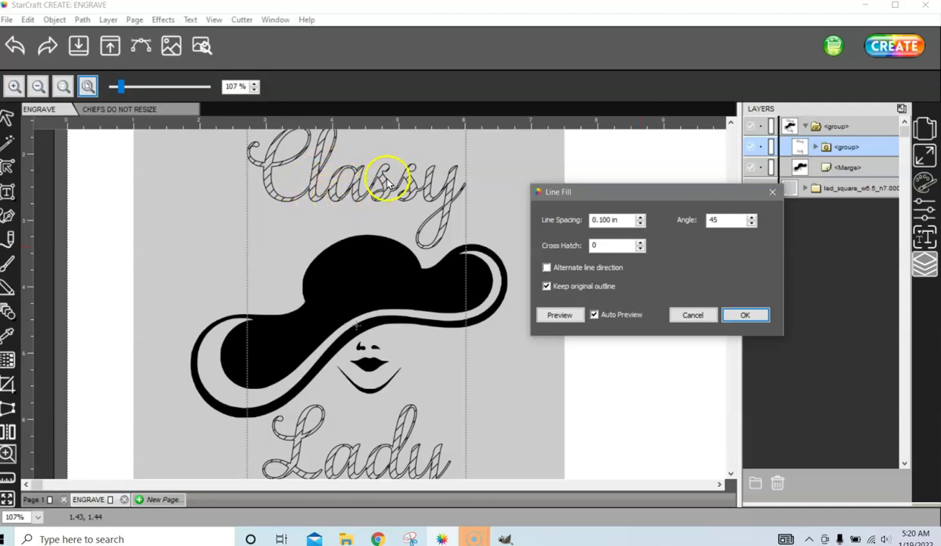
pyautogui.moveTo(595, 219); pyautogui.dragTo(616, 219)
pyautogui.write('0.10')
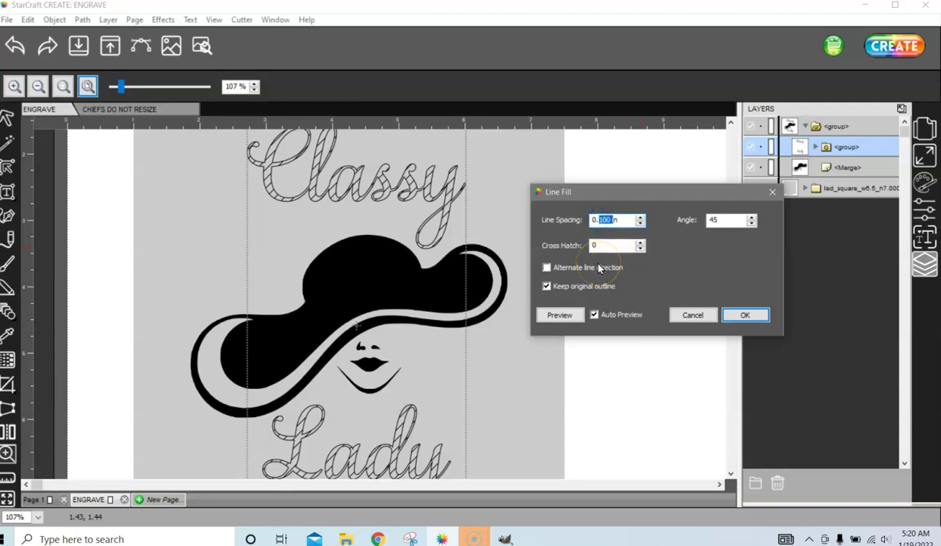
pyautogui.write('05')
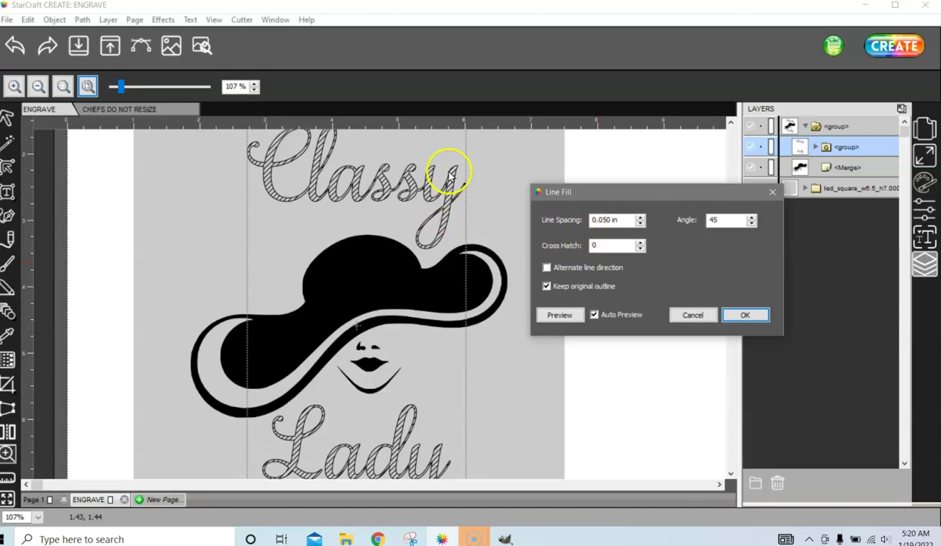
pyautogui.click(620, 220)
pyautogui.moveTo(620, 221)
pyautogui.mouseDown()
pyautogui.moveTo(594, 219)
pyautogui.moveTo(610, 219)
pyautogui.mouseUp()
pyautogui.click(611, 218)
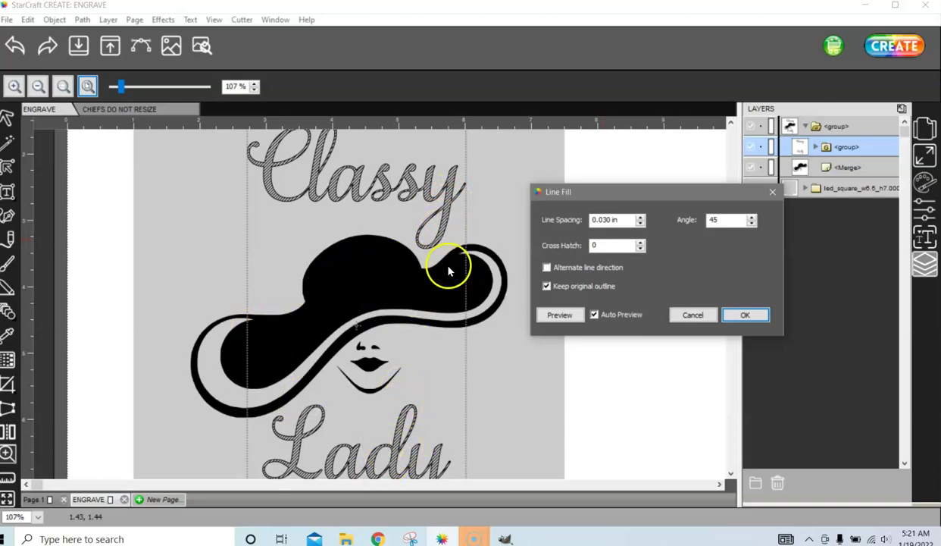
pyautogui.click(610, 219)
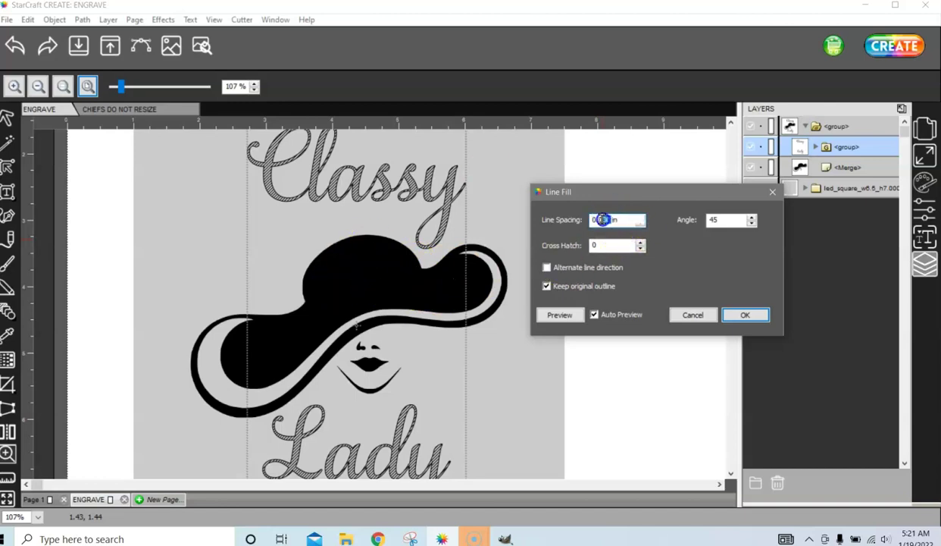
pyautogui.moveTo(610, 218); pyautogui.dragTo(602, 220)
pyautogui.write('04')
pyautogui.click(640, 243)
pyautogui.click(640, 243)
pyautogui.click(693, 314)
pyautogui.click(710, 322)
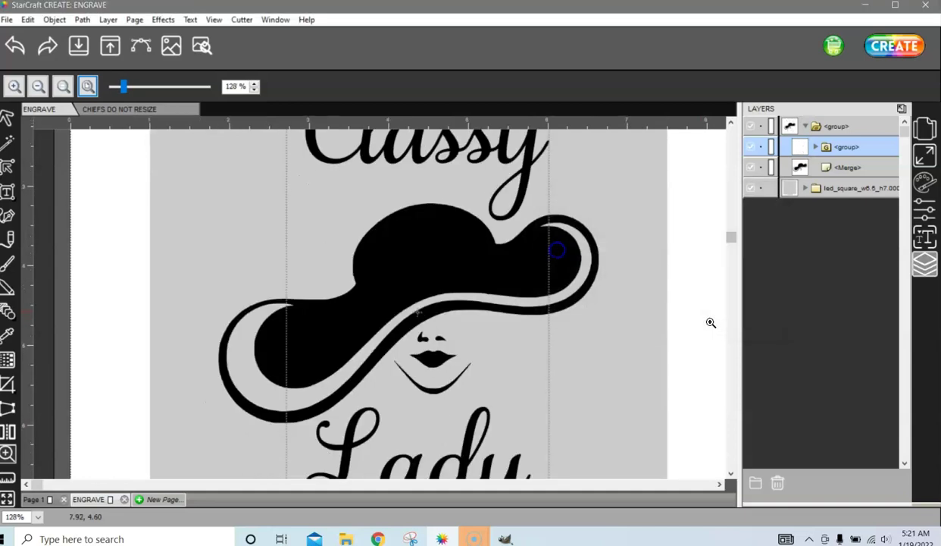
# Step: Expand the text group in Layers and select the group holding both words
pyautogui.click(852, 147)
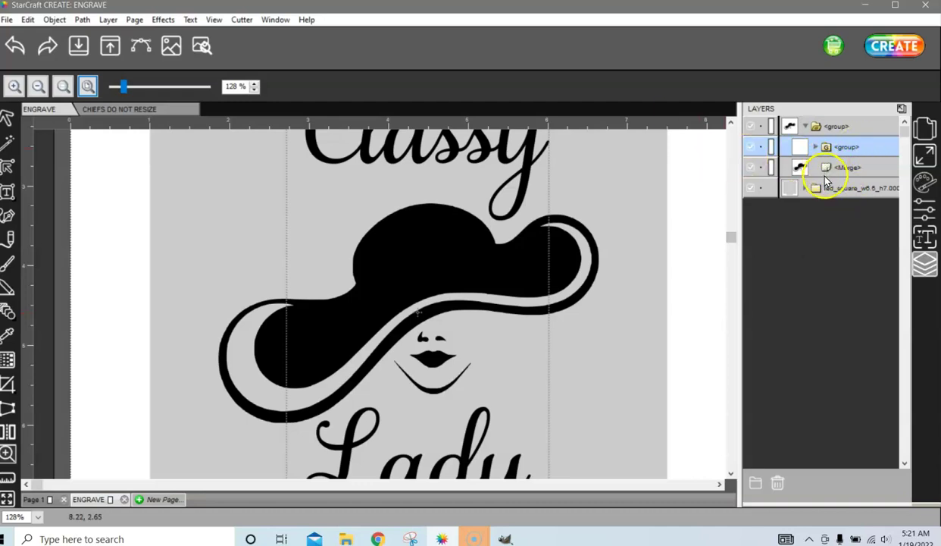
pyautogui.click(812, 145)
pyautogui.click(676, 135)
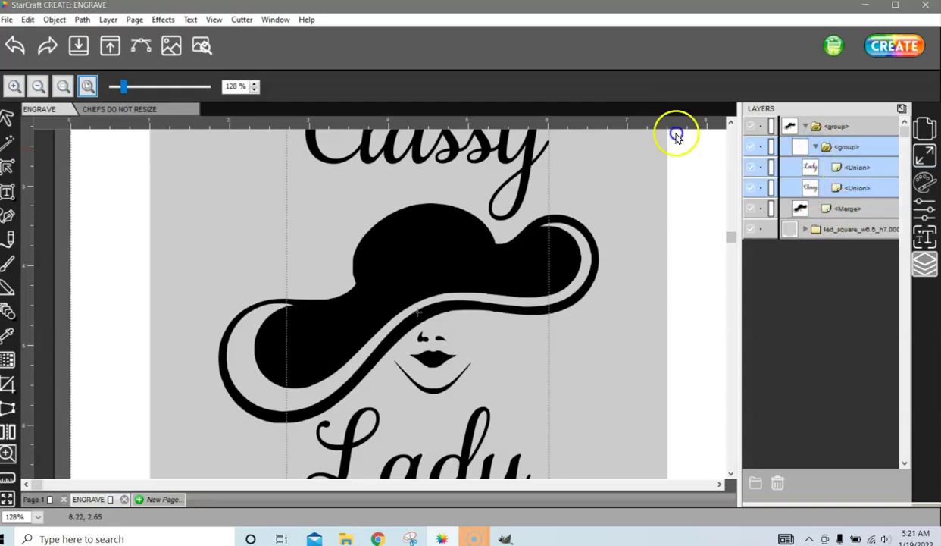
pyautogui.click(845, 149)
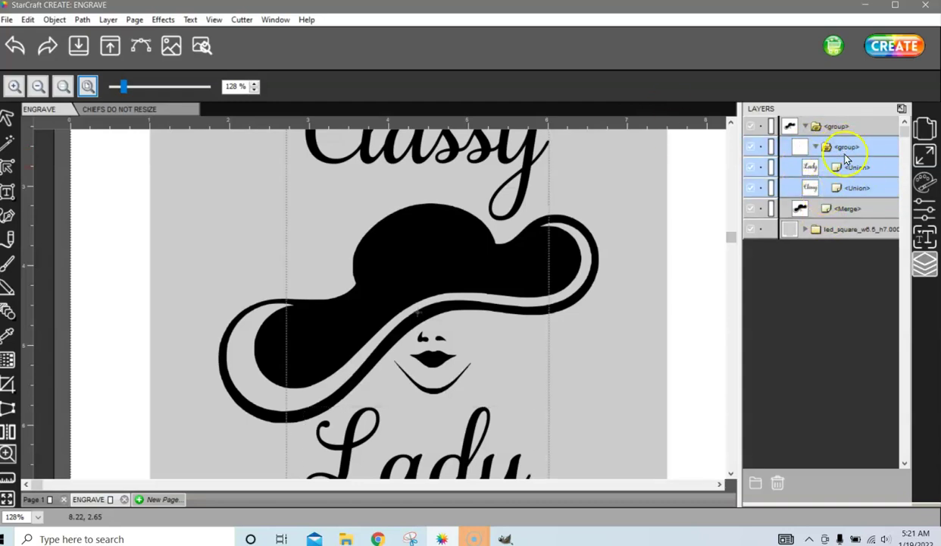
# Step: Apply a 0.030 in, 45° line fill with cross hatch 0 to the lettering
pyautogui.click(162, 21)
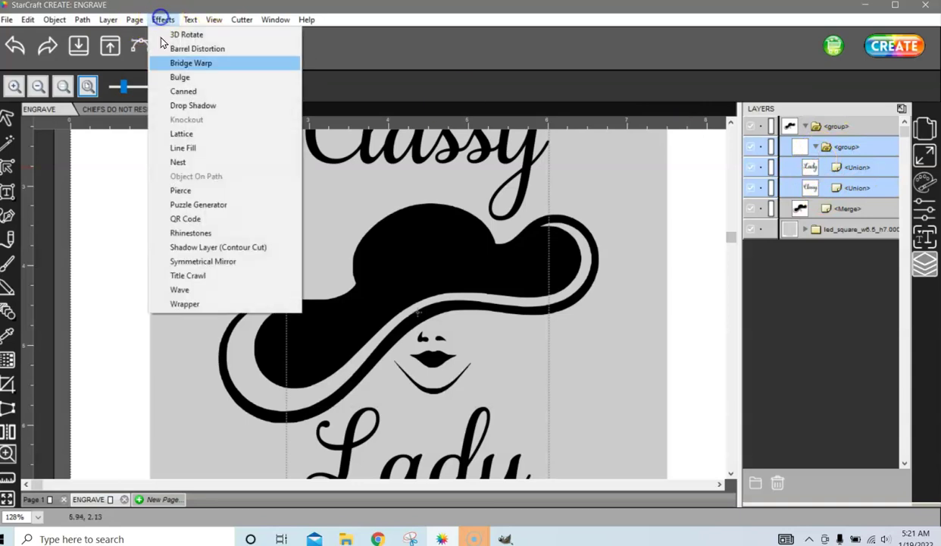
pyautogui.click(184, 146)
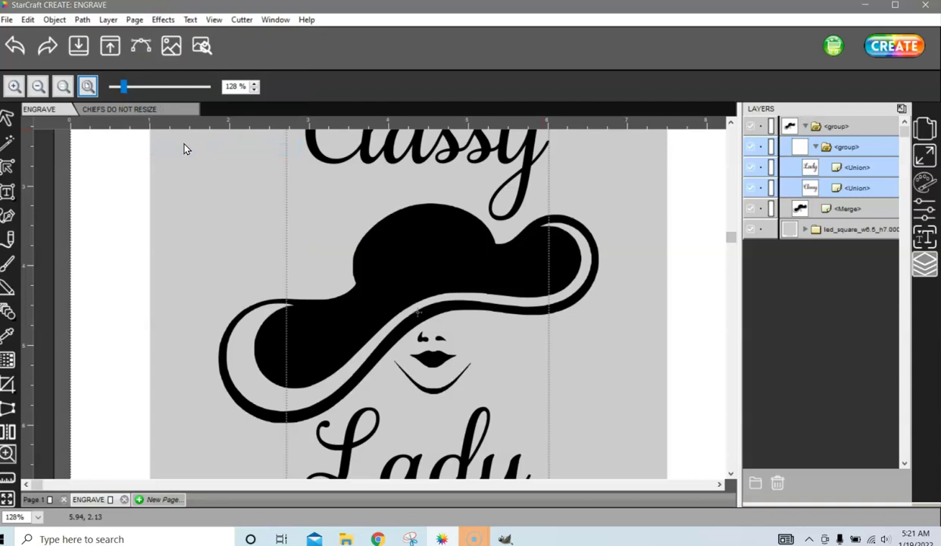
pyautogui.doubleClick(430, 232)
pyautogui.click(430, 232)
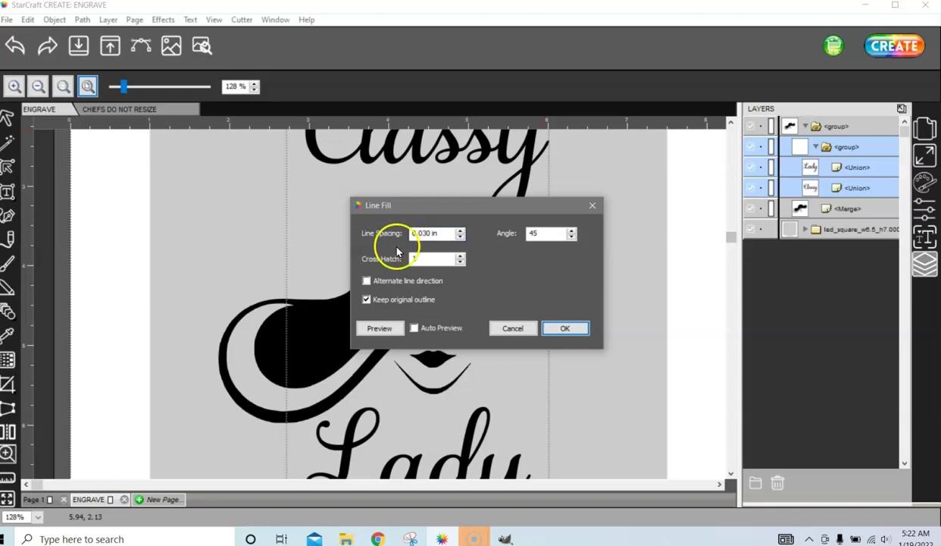
pyautogui.click(416, 328)
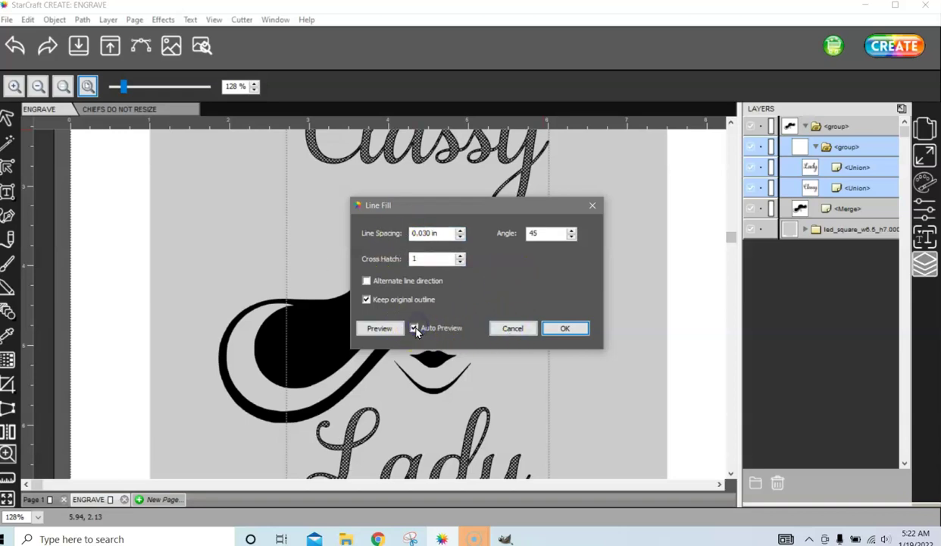
pyautogui.click(460, 262)
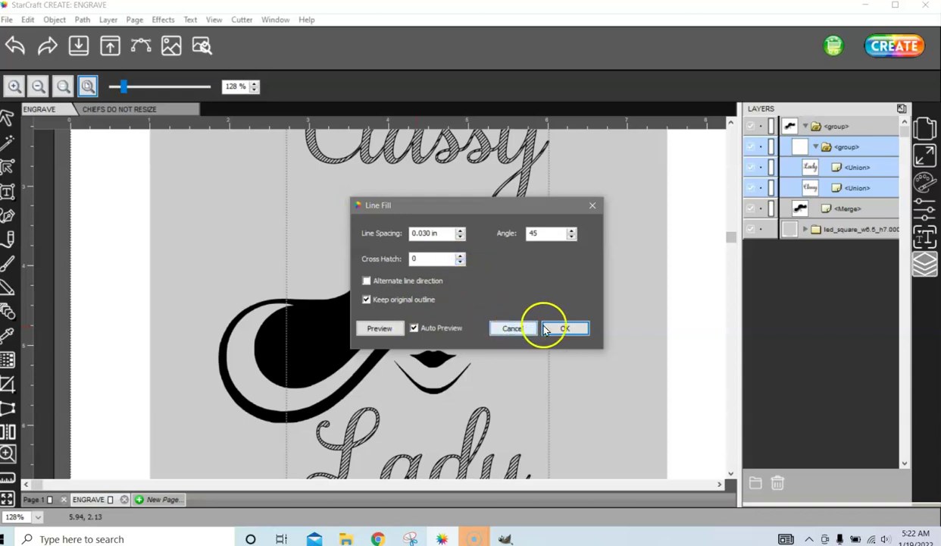
pyautogui.click(565, 328)
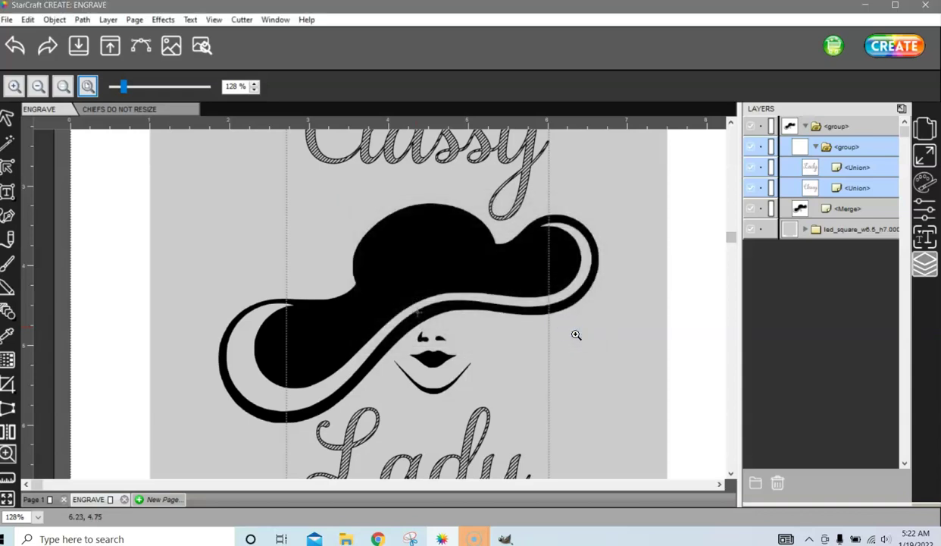
pyautogui.click(7, 118)
# Step: Select the hat and set its Line Fill to 0.004 in spacing, 45°, cross hatch 1, Auto Preview on
pyautogui.click(847, 209)
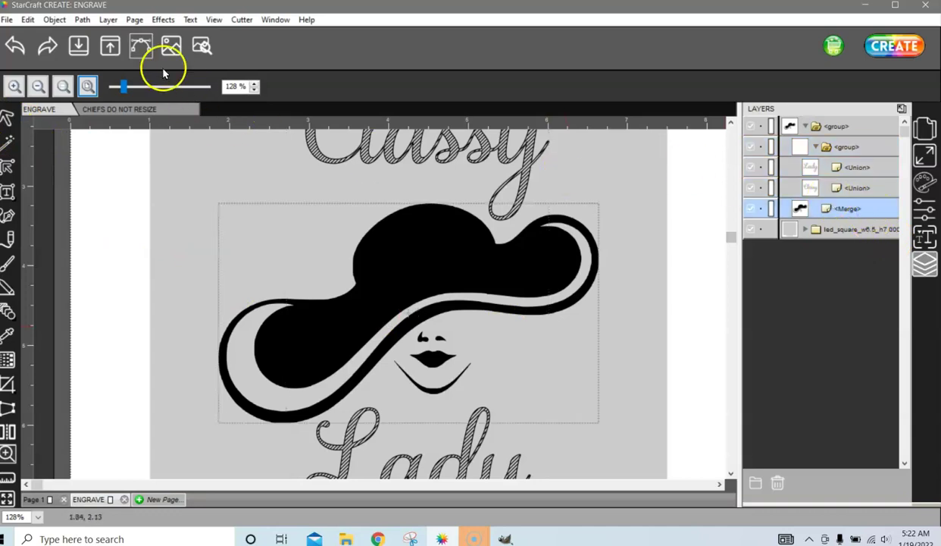
pyautogui.click(162, 19)
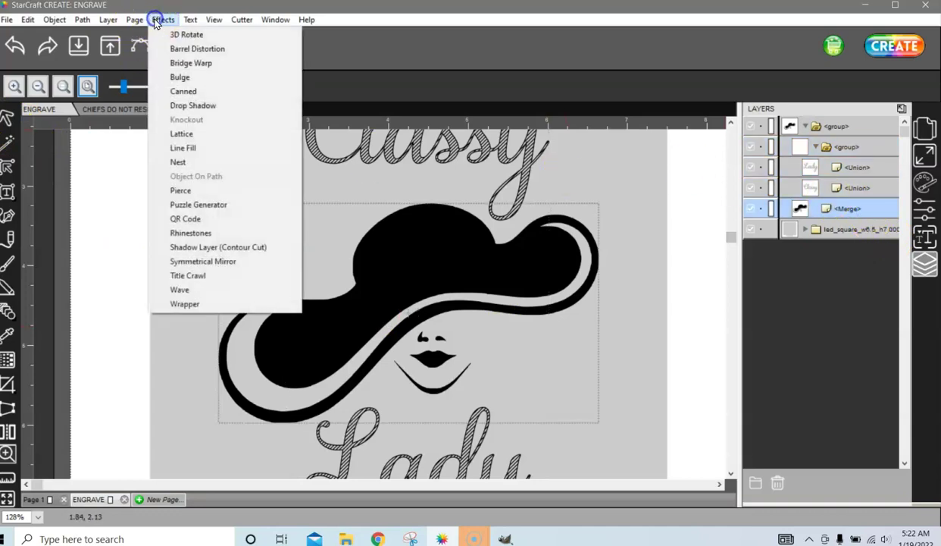
pyautogui.click(186, 148)
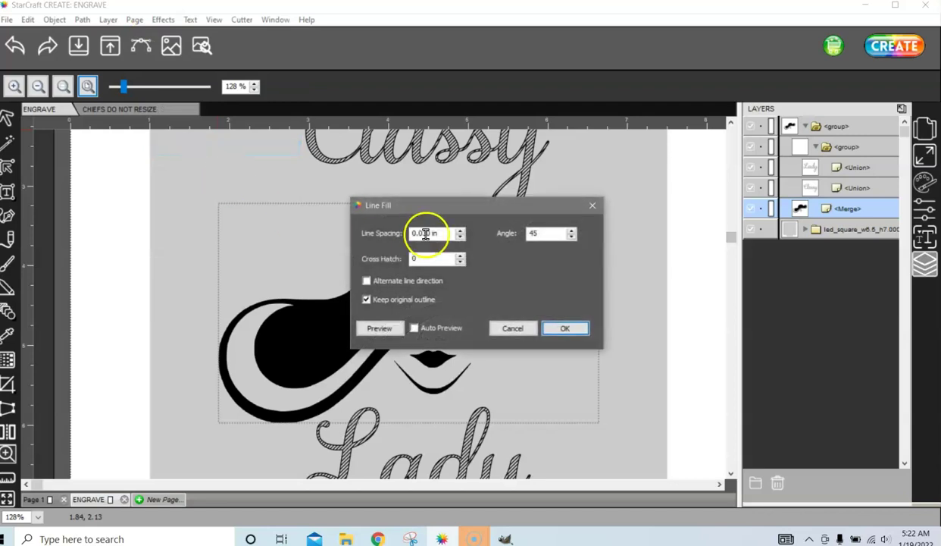
pyautogui.click(425, 233)
pyautogui.click(427, 234)
pyautogui.moveTo(422, 234); pyautogui.dragTo(431, 235)
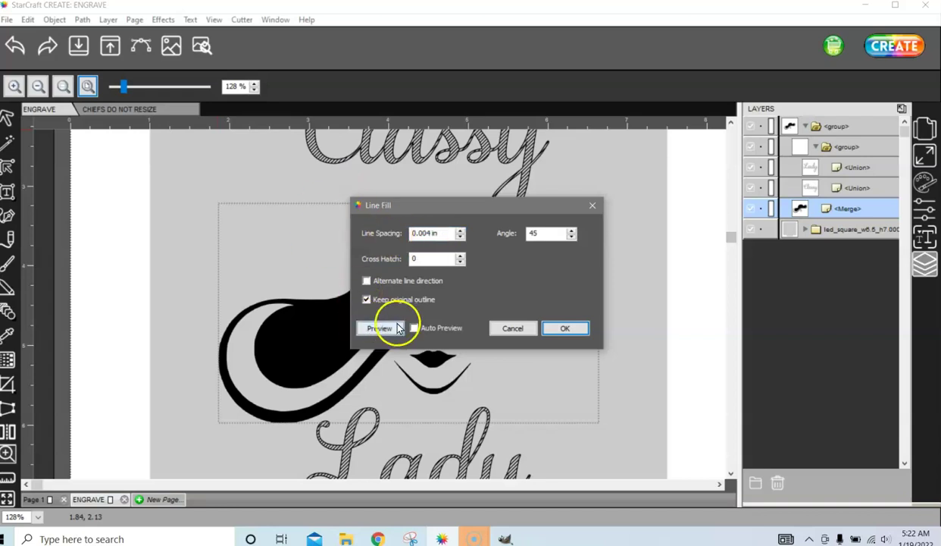
pyautogui.click(414, 329)
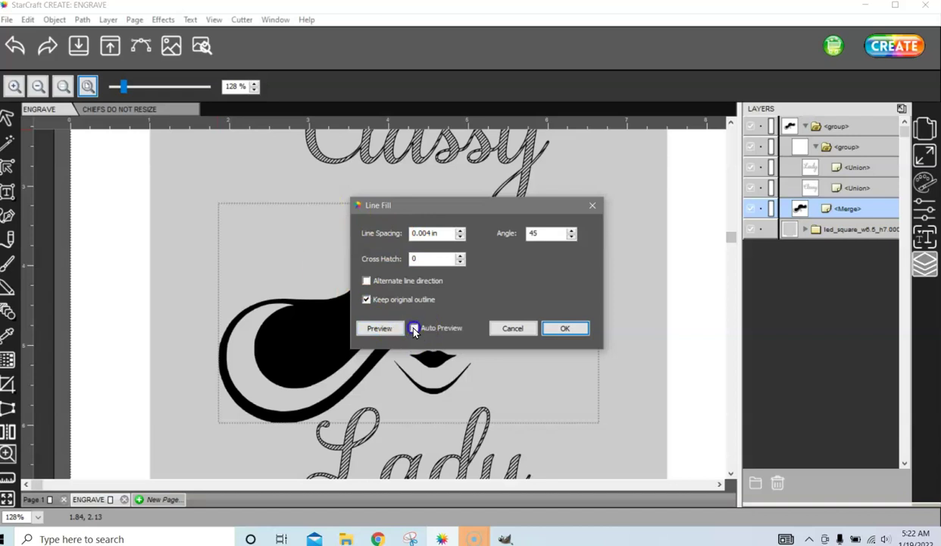
pyautogui.click(414, 329)
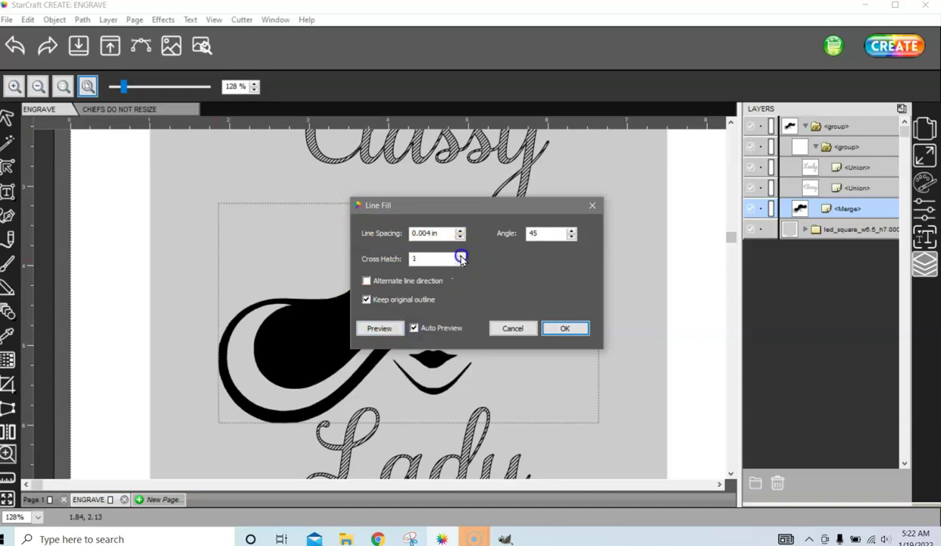
pyautogui.moveTo(503, 216); pyautogui.dragTo(693, 185)
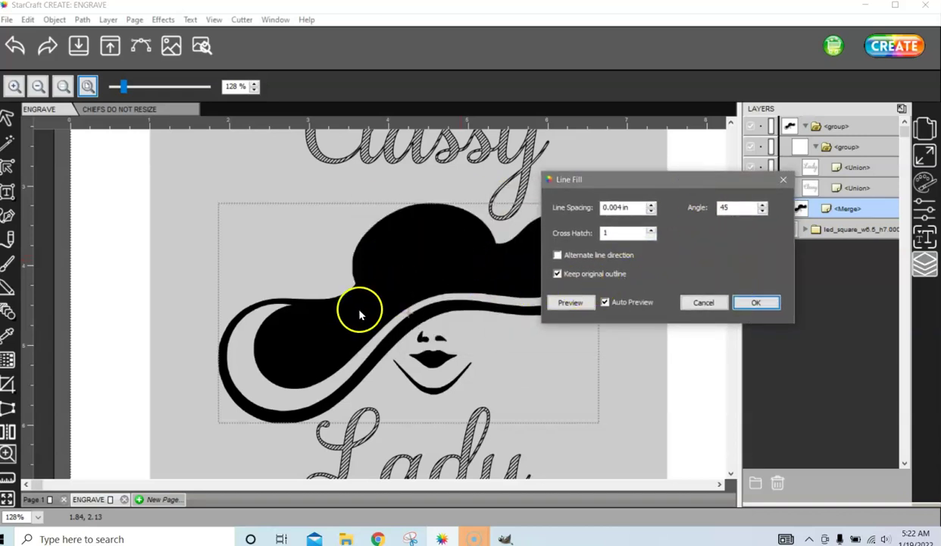
# Step: Apply the hat's line fill, zoom in on it three times, then fit the page to the window
pyautogui.click(761, 302)
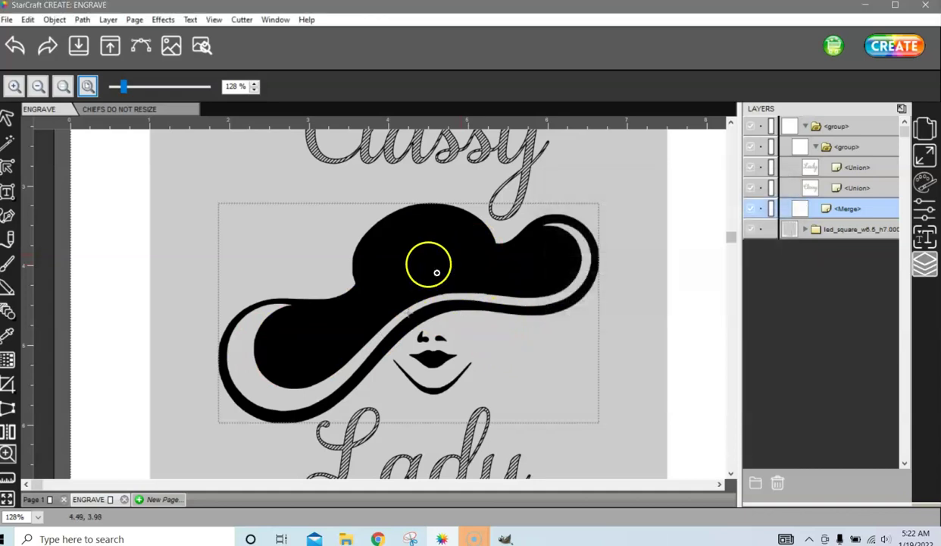
pyautogui.moveTo(436, 271); pyautogui.dragTo(491, 310)
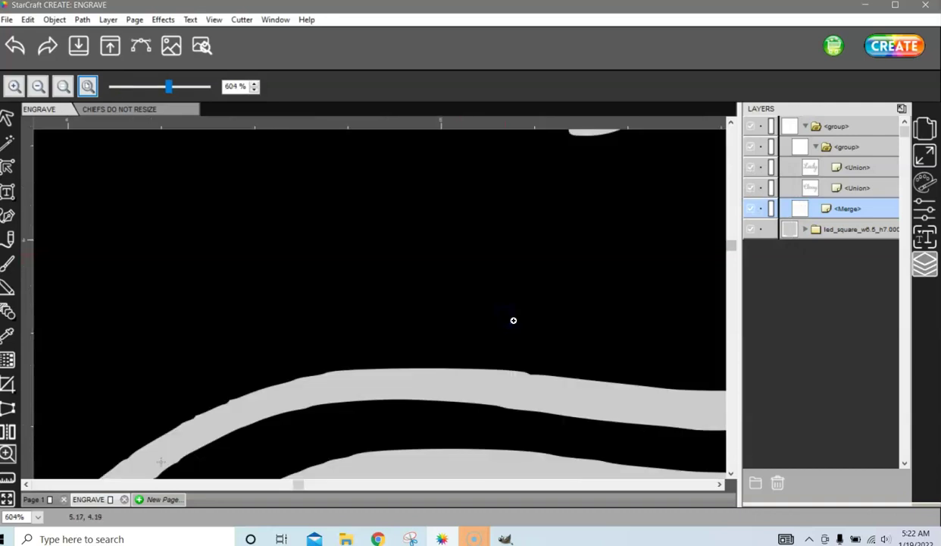
pyautogui.moveTo(473, 275); pyautogui.dragTo(540, 344)
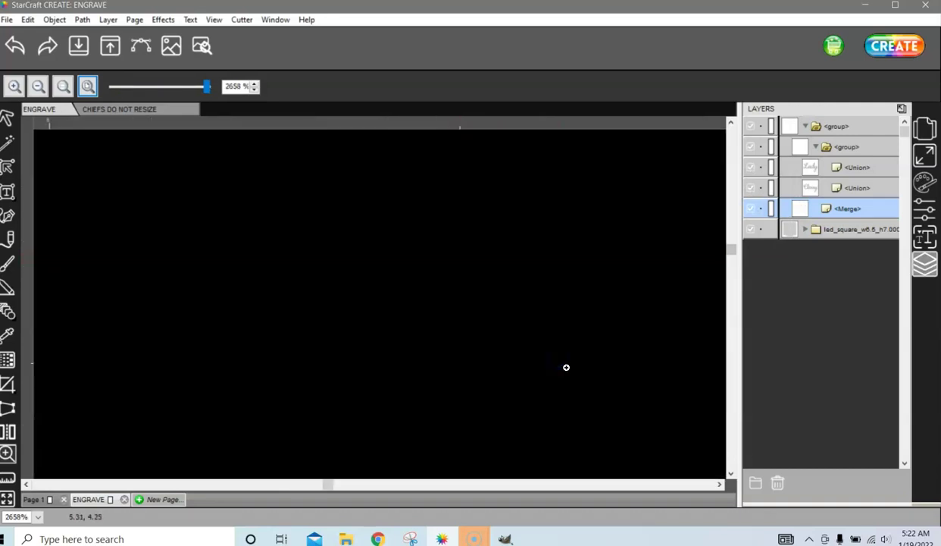
pyautogui.moveTo(399, 209); pyautogui.dragTo(513, 331)
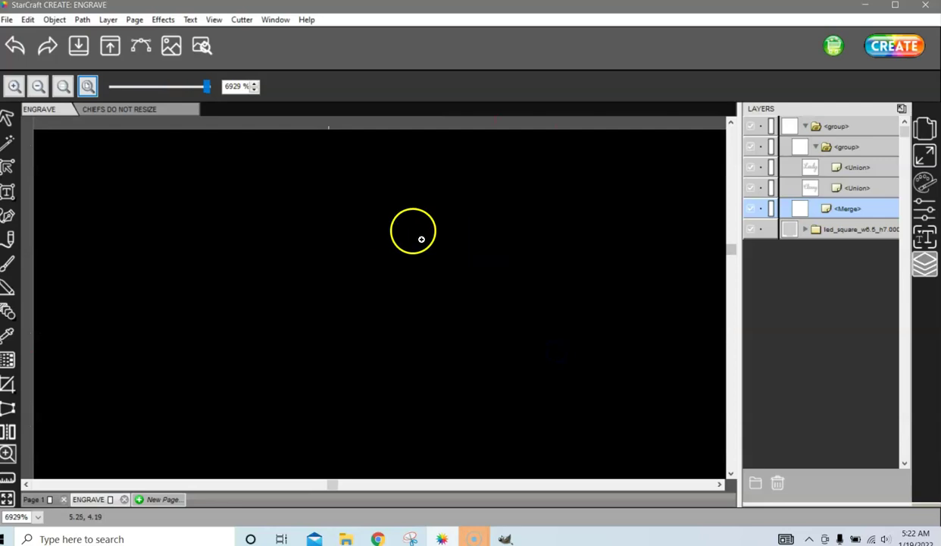
pyautogui.click(87, 87)
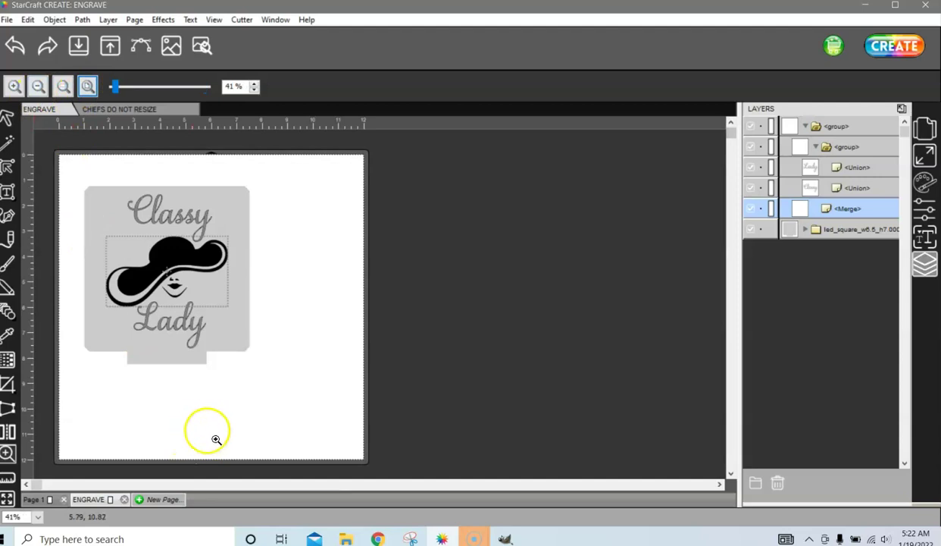
pyautogui.click(7, 119)
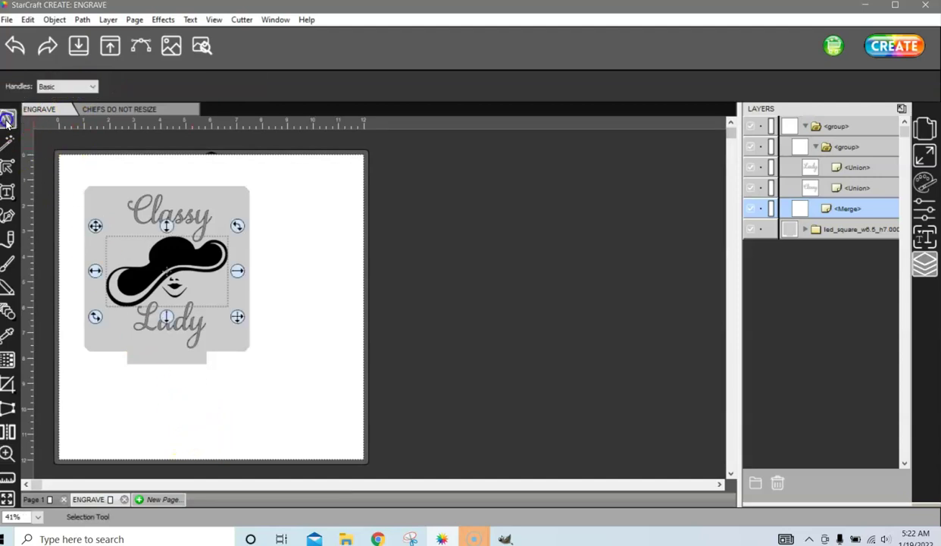
# Step: Select the whole Classy Lady design and drag it lower and to the right
pyautogui.click(45, 156)
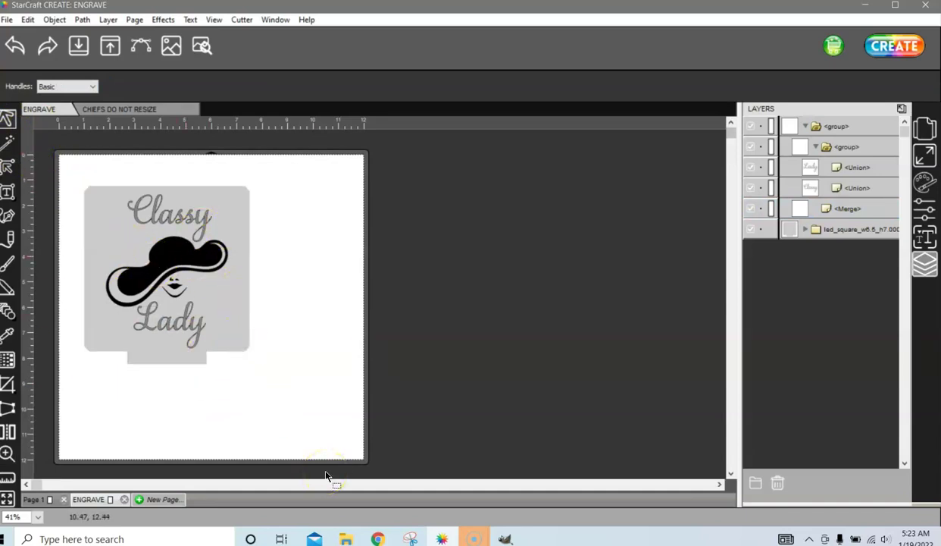
pyautogui.click(362, 461)
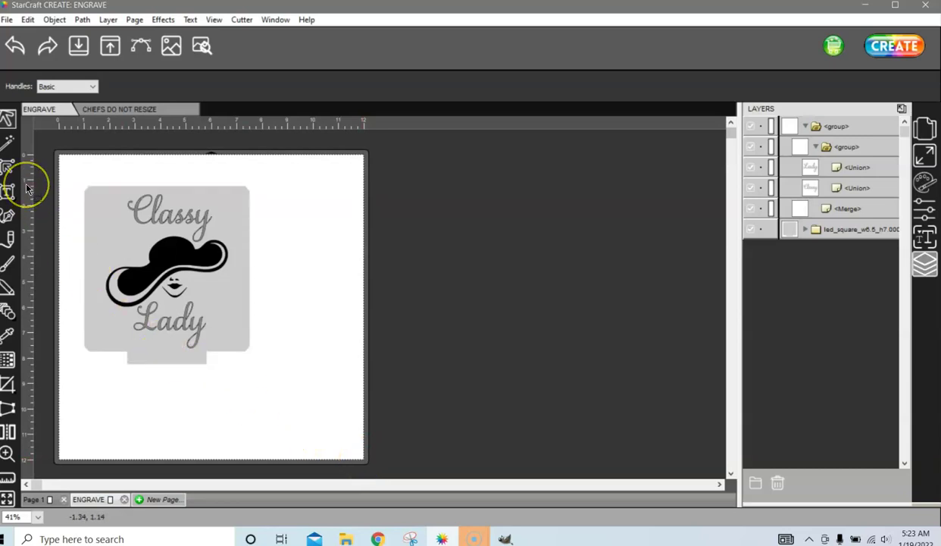
pyautogui.moveTo(52, 149); pyautogui.dragTo(278, 378)
pyautogui.moveTo(196, 238); pyautogui.dragTo(241, 268)
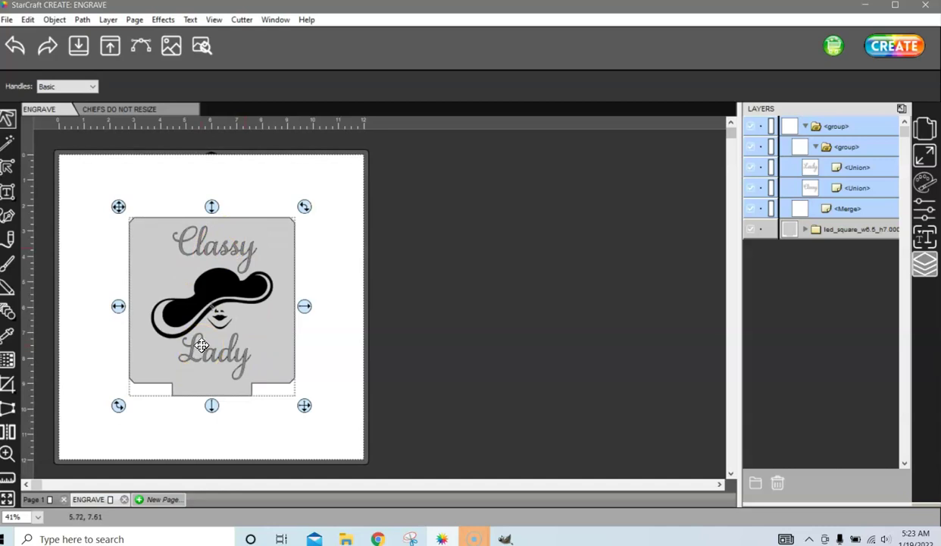
# Step: Add vertical and horizontal guidelines along the blank's right and bottom edges
pyautogui.click(231, 353)
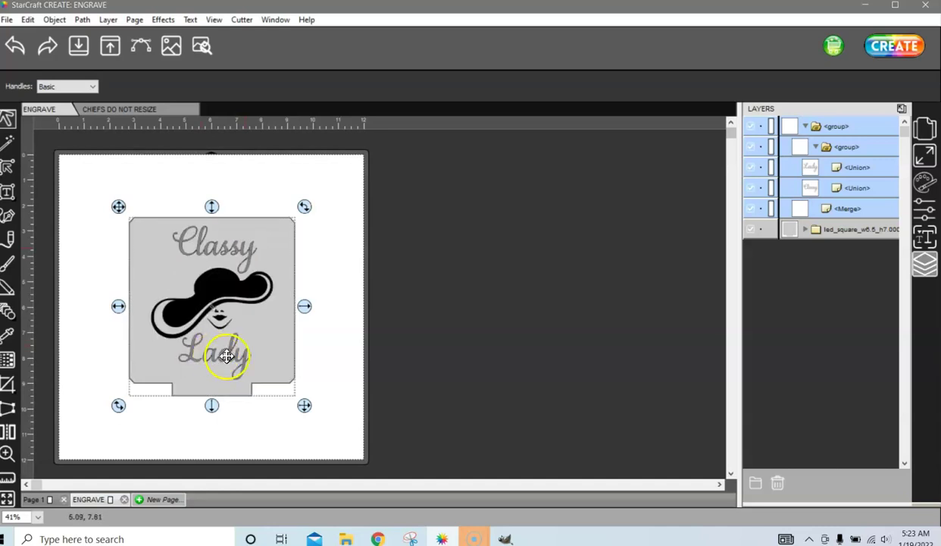
pyautogui.click(320, 438)
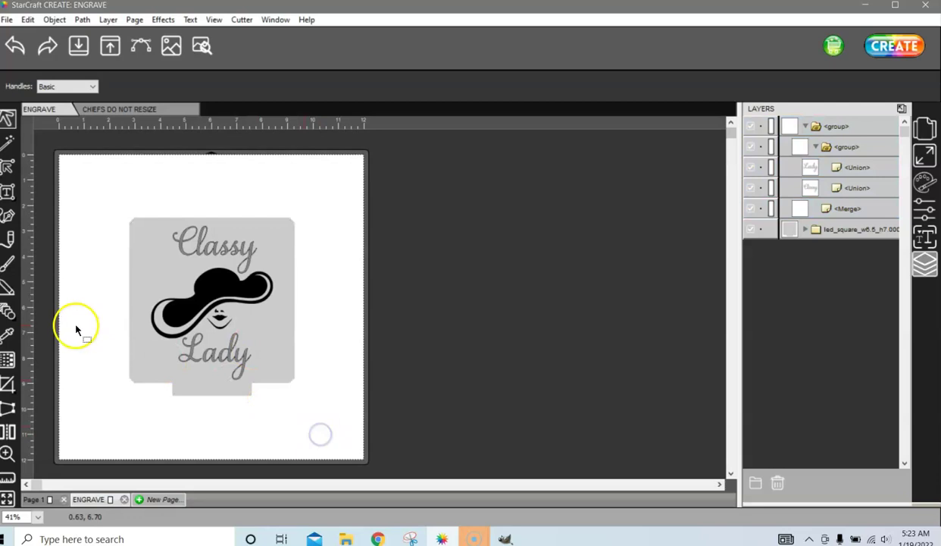
pyautogui.moveTo(29, 294); pyautogui.dragTo(296, 352)
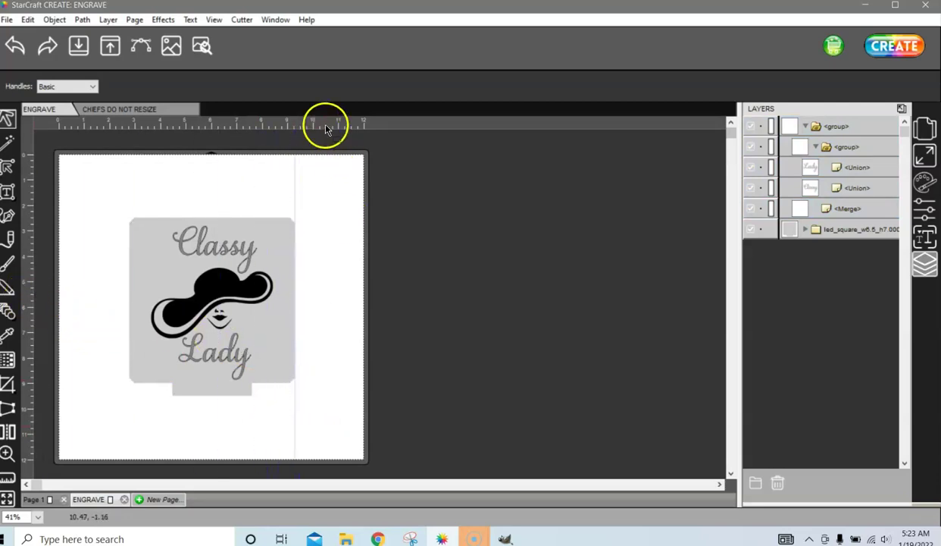
pyautogui.moveTo(327, 126); pyautogui.dragTo(273, 395)
pyautogui.click(406, 420)
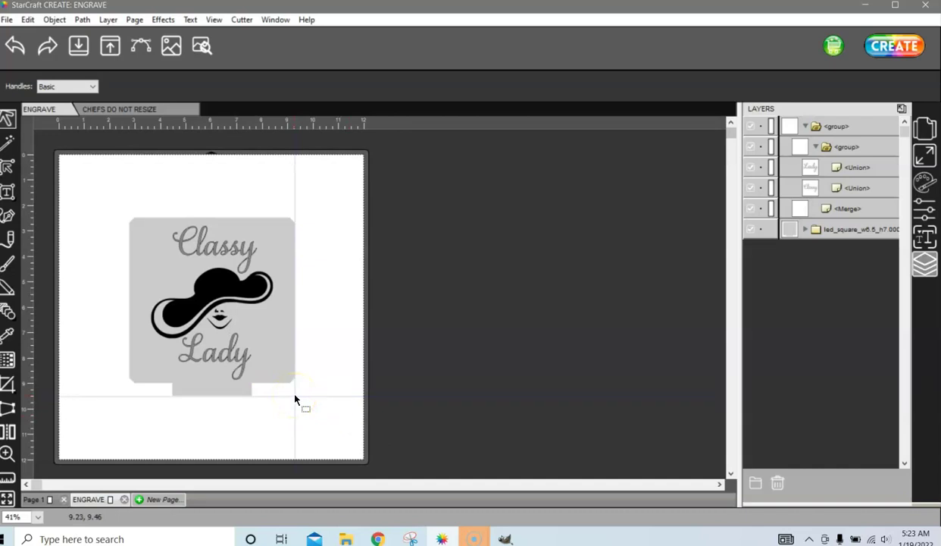
# Step: Clear all guidelines and drag the Classy Lady design to the page's bottom-right corner
pyautogui.click(214, 20)
pyautogui.moveTo(275, 198)
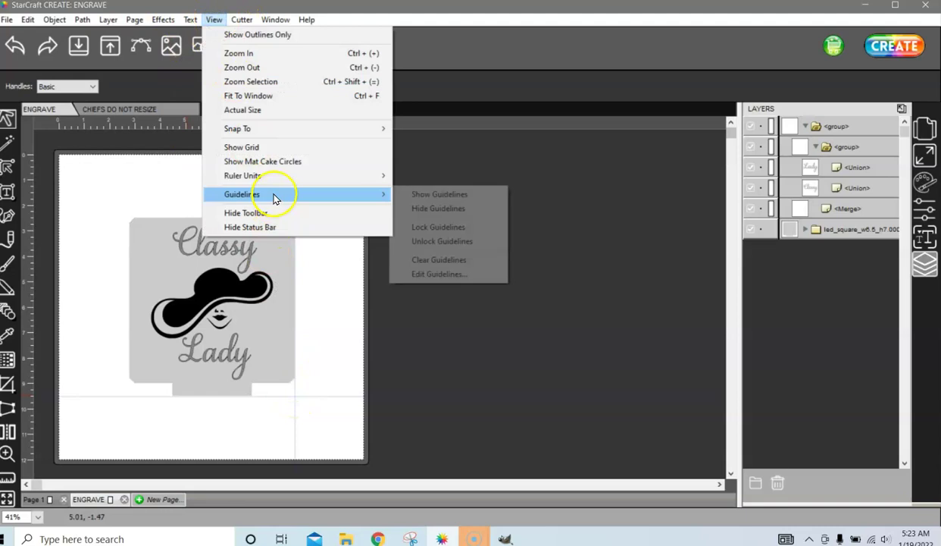
pyautogui.click(437, 259)
pyautogui.moveTo(93, 183); pyautogui.dragTo(321, 435)
pyautogui.moveTo(182, 260); pyautogui.dragTo(250, 322)
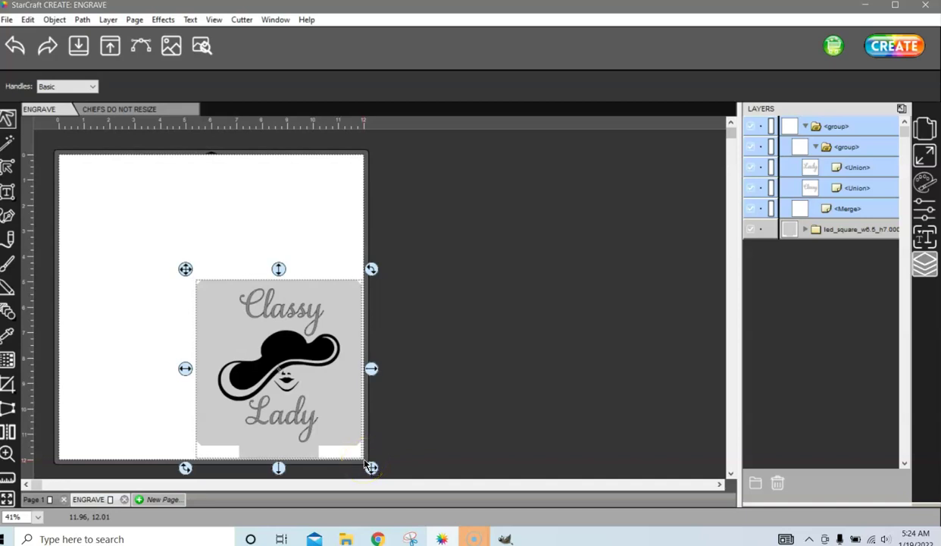
# Step: Set the design's position to X 12.000 in and Y 12.000 in
pyautogui.click(926, 154)
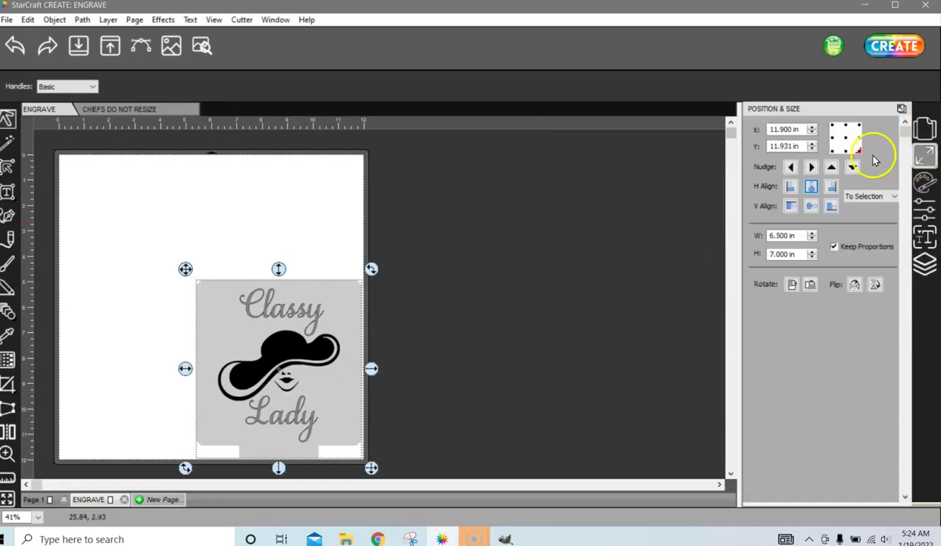
pyautogui.doubleClick(802, 130)
pyautogui.write('12')
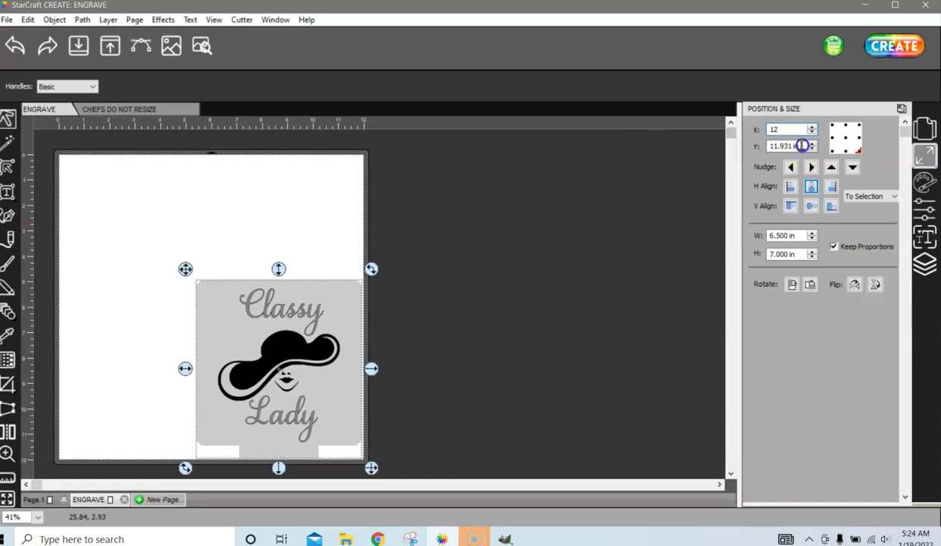
pyautogui.doubleClick(802, 146)
pyautogui.write('12')
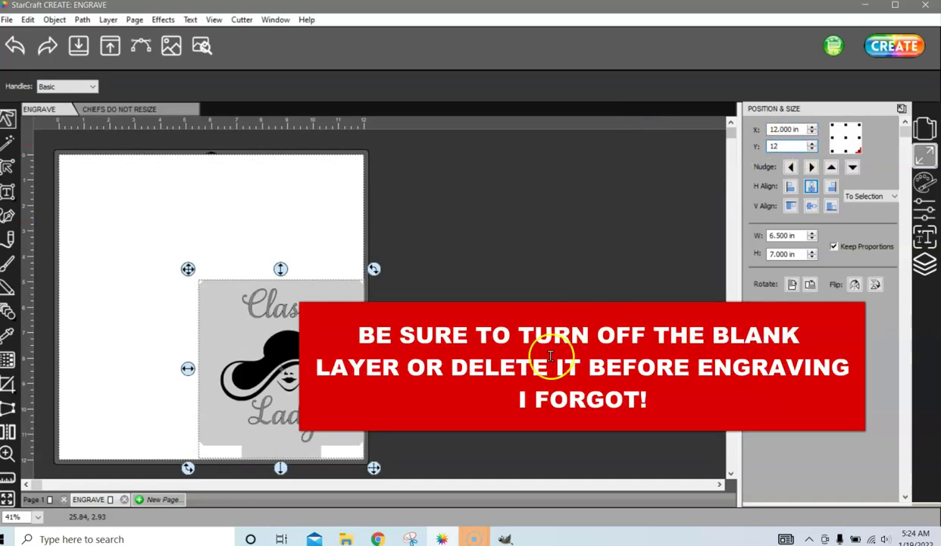
pyautogui.press('Tab')
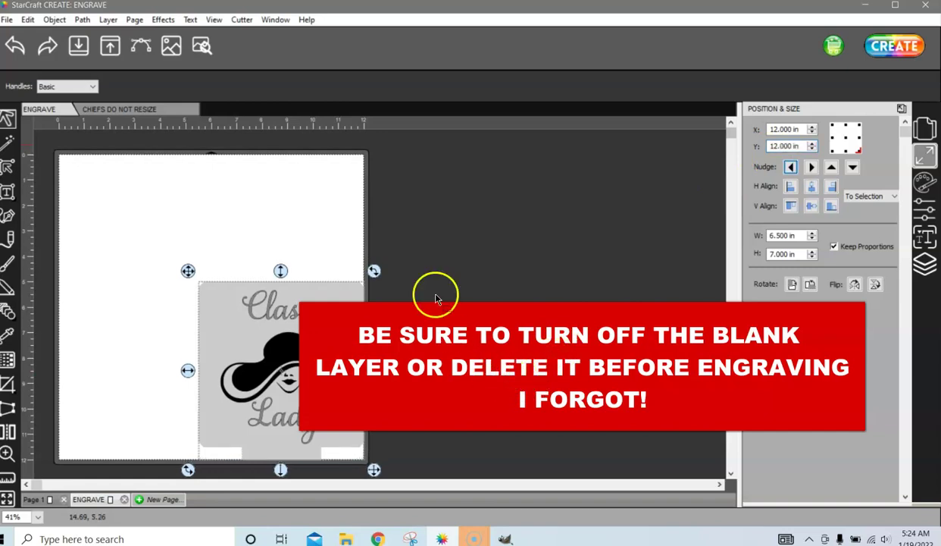
# Step: Engrave the Classy Lady design with the holder action set to Draw lines only, at pressure 85 and speed 8
pyautogui.click(896, 46)
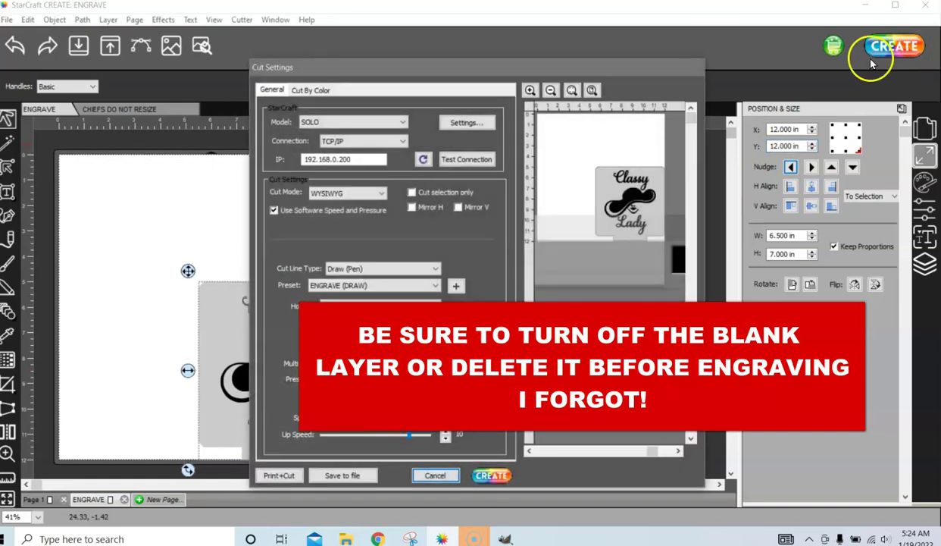
pyautogui.click(373, 331)
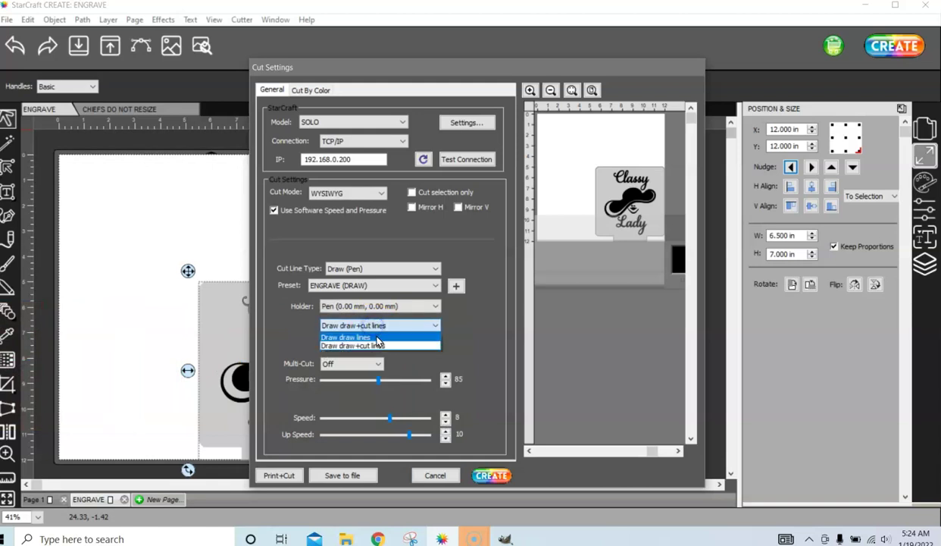
pyautogui.click(376, 337)
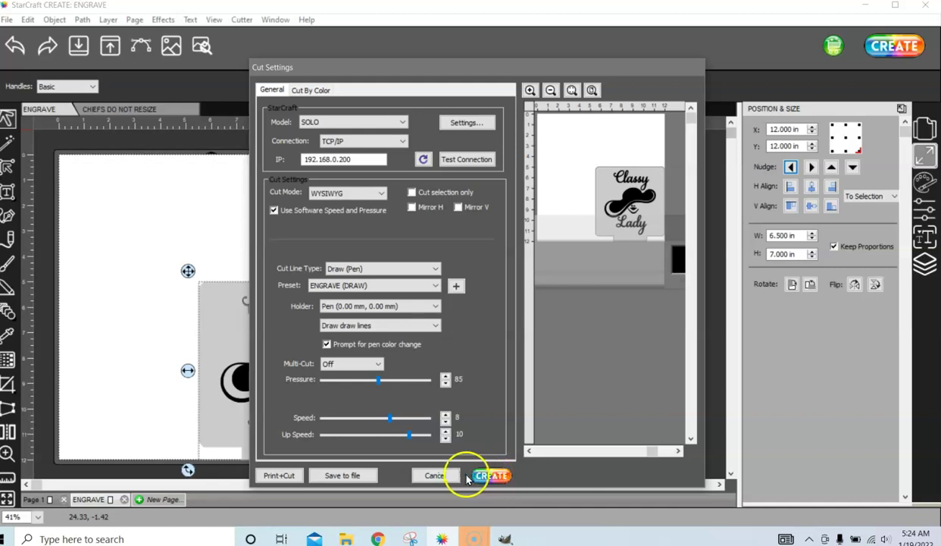
pyautogui.click(435, 475)
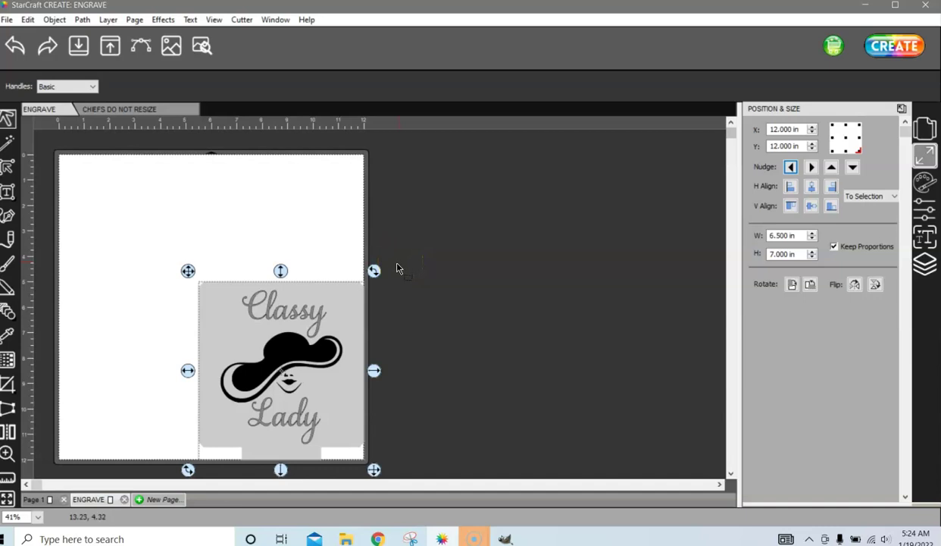
pyautogui.click(401, 315)
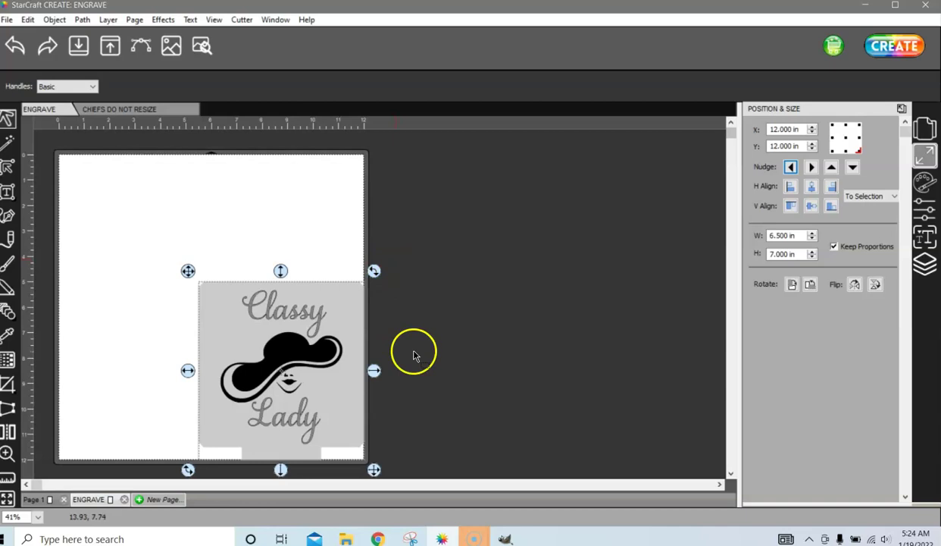